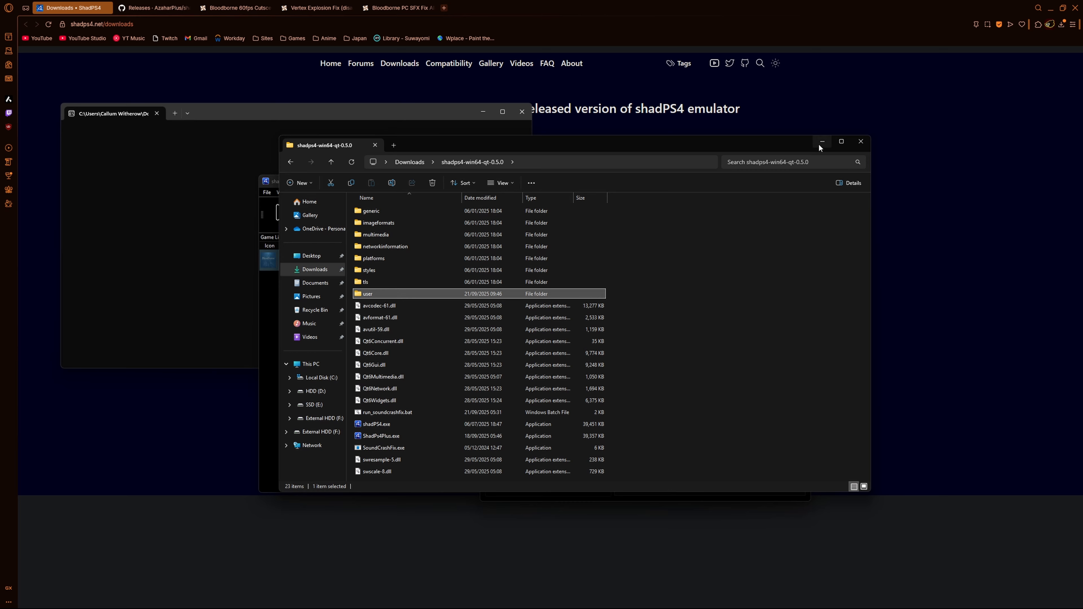
Step: Minimize the shadps4-win64-qt-0.5.0 folder window and close the Cheats / Patches window for Bloodborne
click(822, 142)
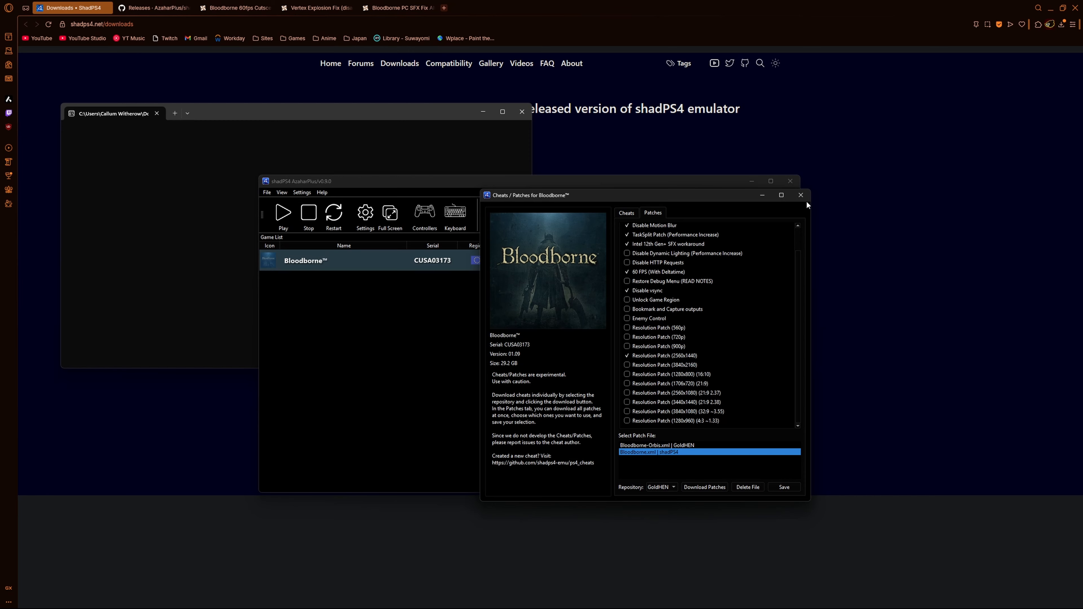
drag(677, 191, 624, 181)
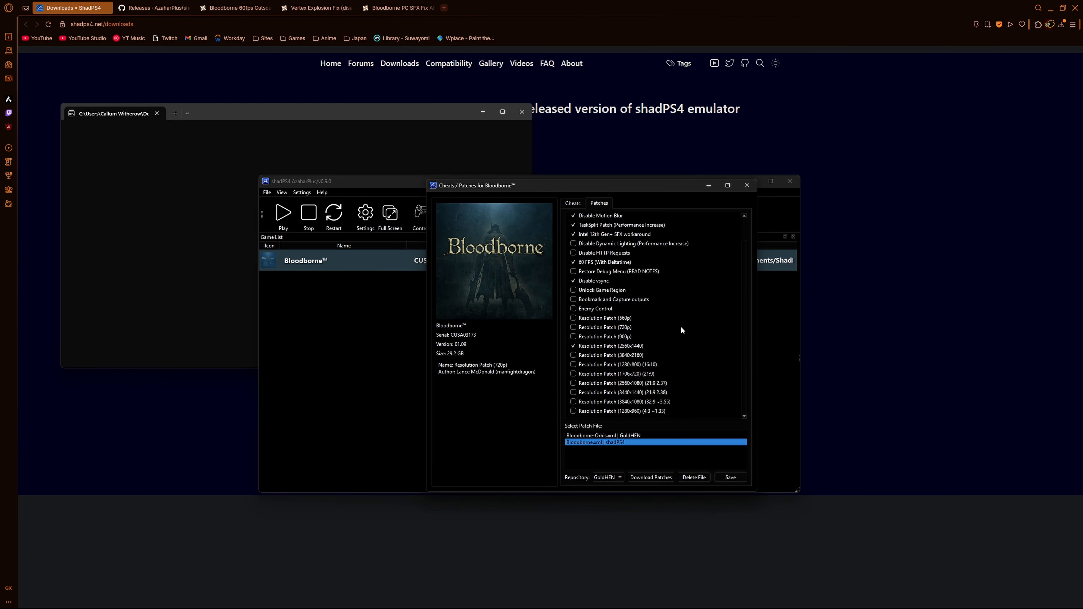
click(747, 185)
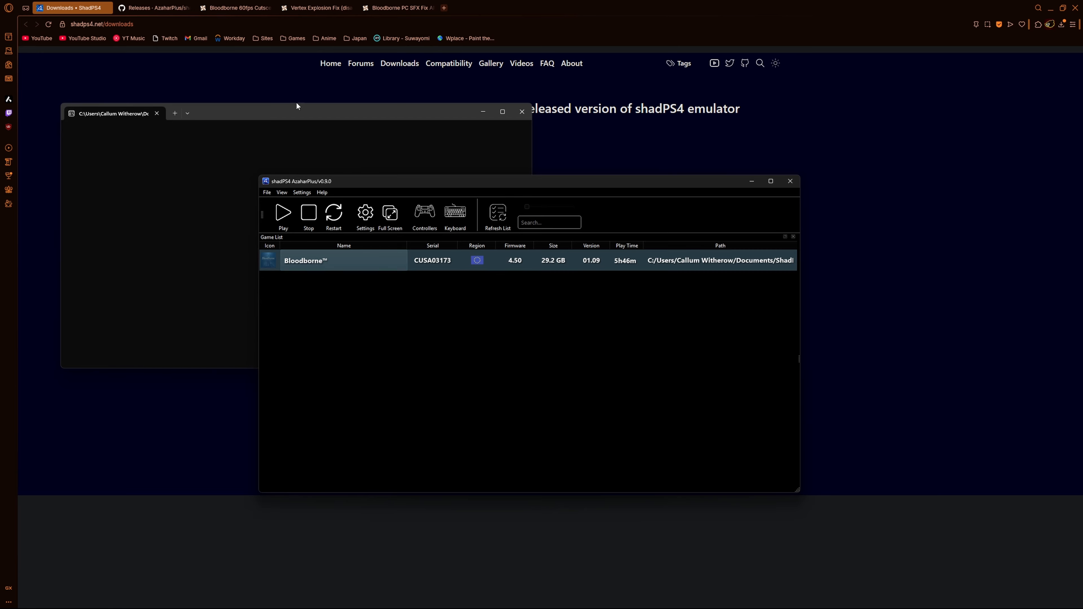
Step: Open the Bloodborne 60fps Cutscene Fix mod page and read its description and update history
click(236, 8)
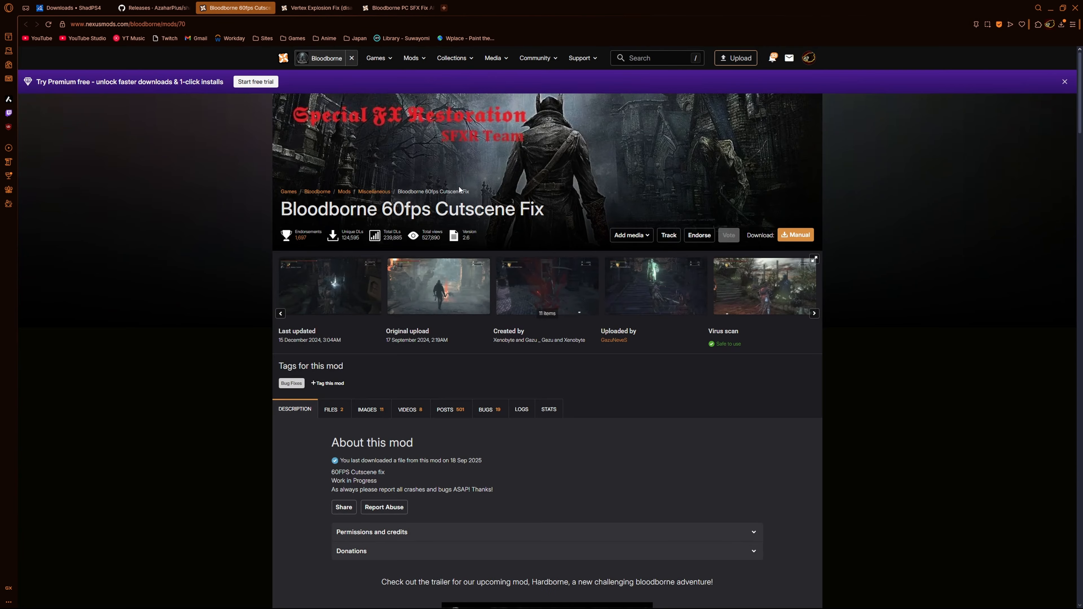
scroll(649, 235, down, 5)
scroll(537, 248, up, 5)
drag(405, 209, 531, 202)
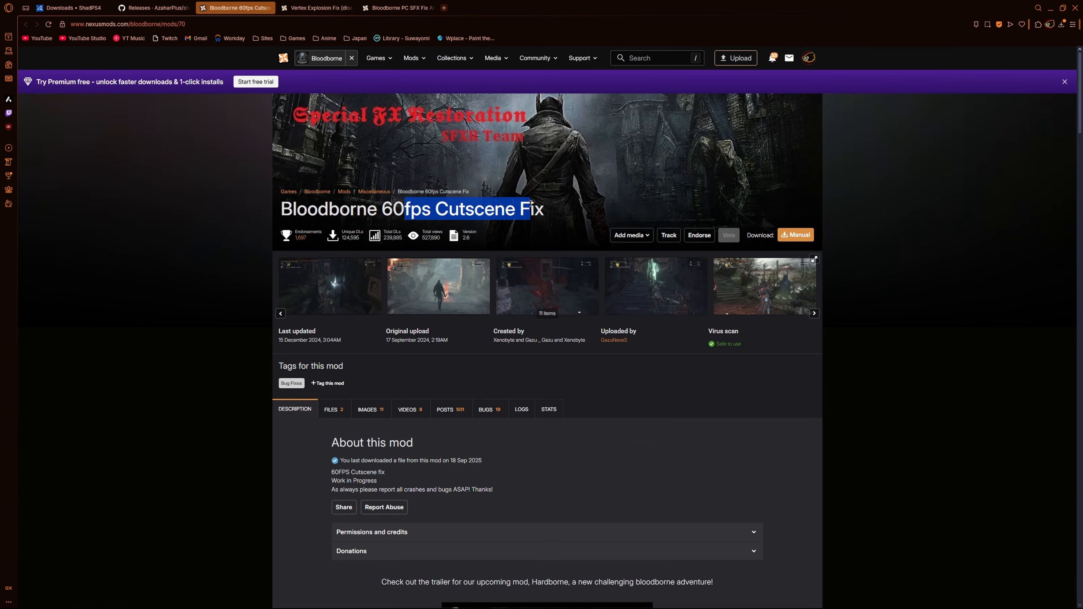
click(531, 203)
scroll(531, 203, down, 5)
scroll(286, 427, down, 4)
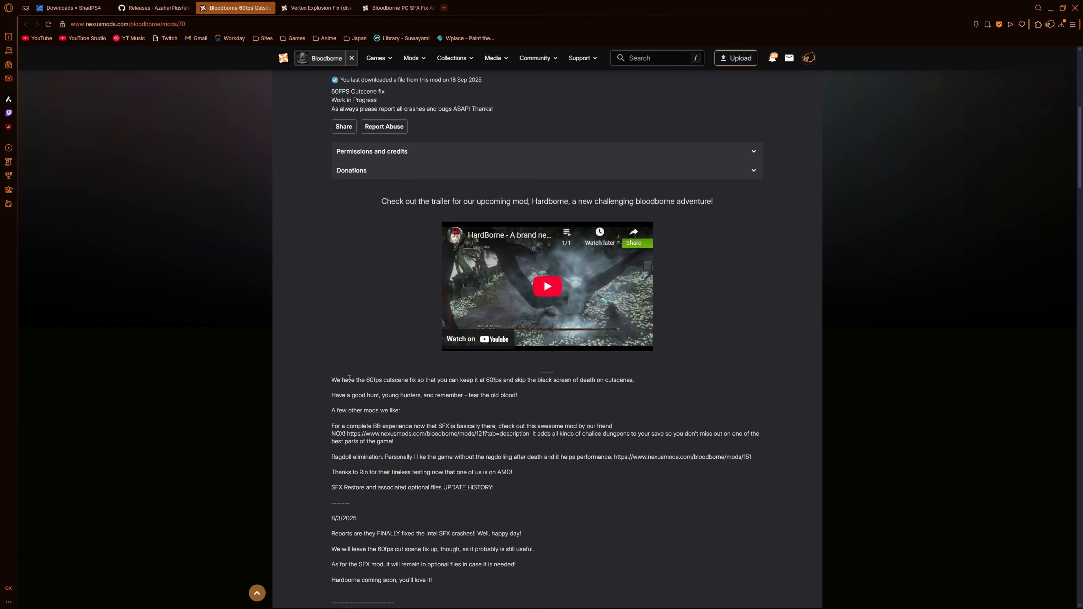
drag(339, 379, 524, 388)
click(524, 388)
scroll(524, 388, down, 2)
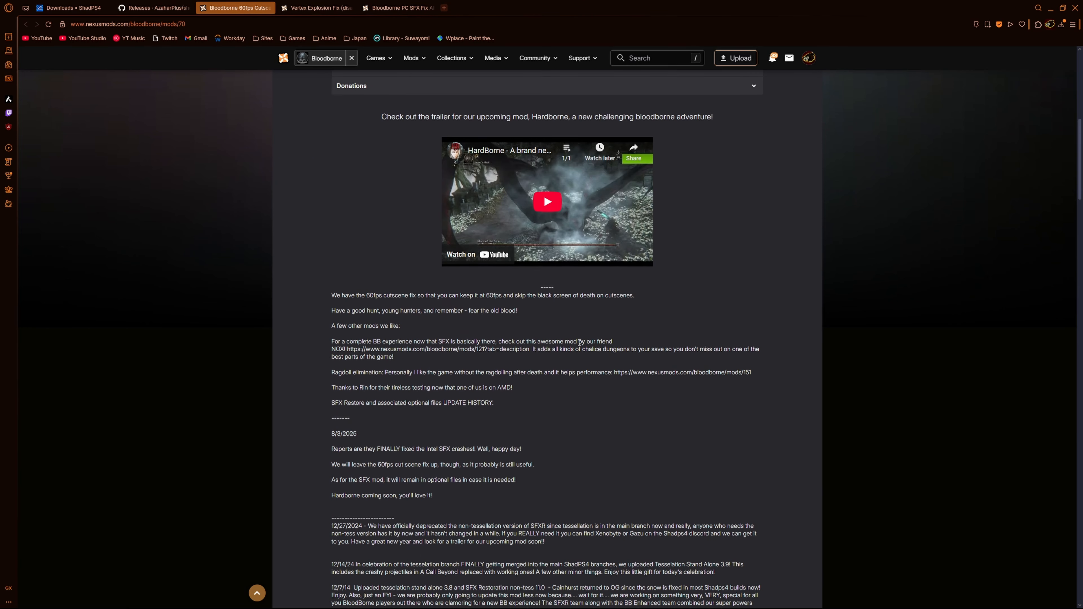
middle_click(578, 342)
middle_click(567, 363)
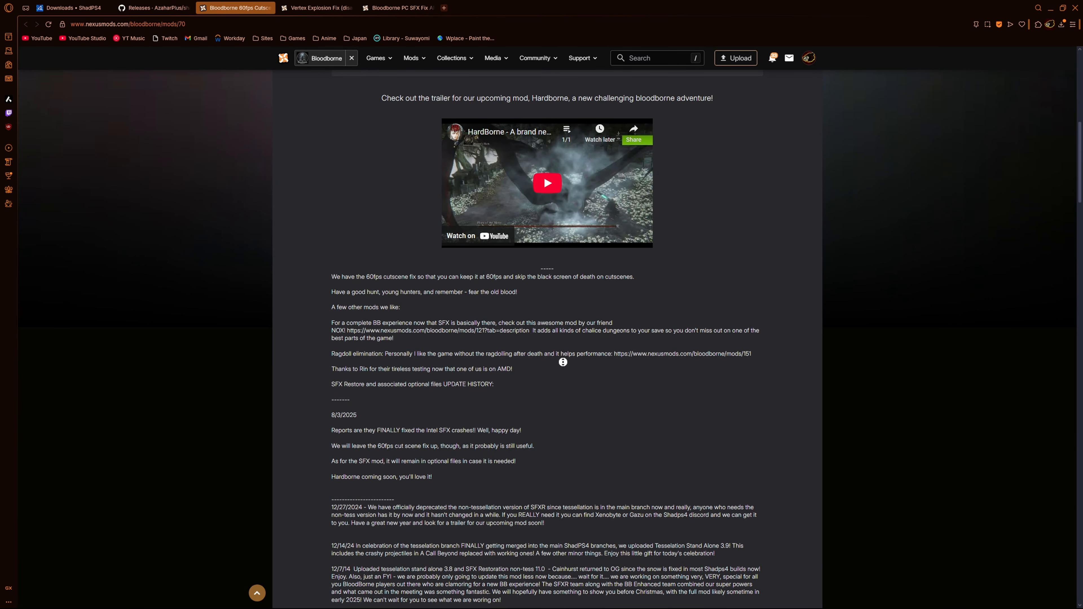
scroll(449, 321, down, 1)
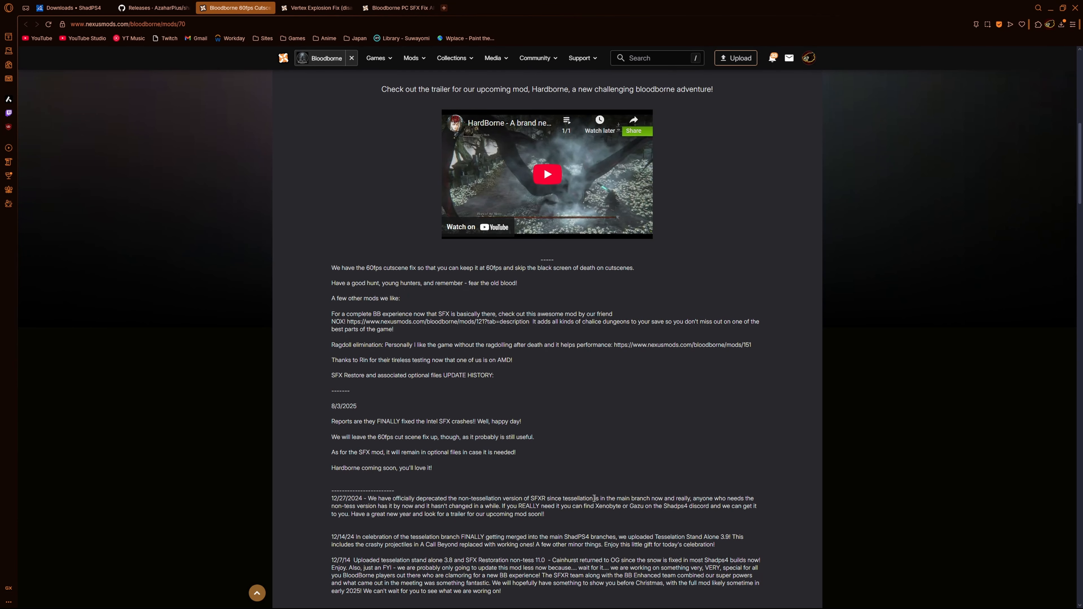
Step: Examine the main and optional download files of the 60fps Cutscene Fix mod, glancing back at its description
scroll(471, 479, up, 6)
click(334, 170)
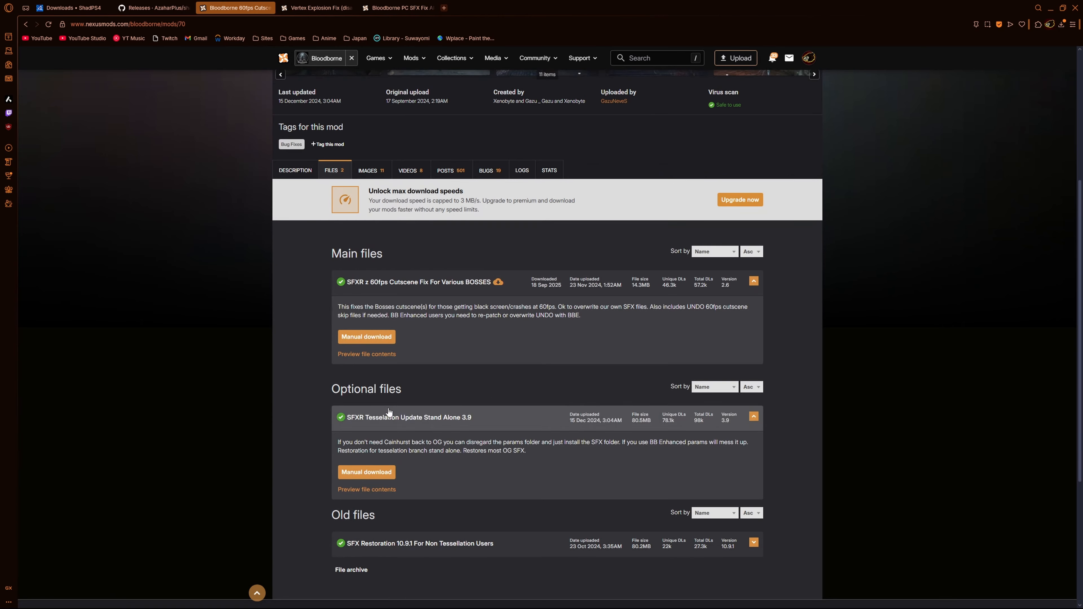
scroll(486, 418, up, 3)
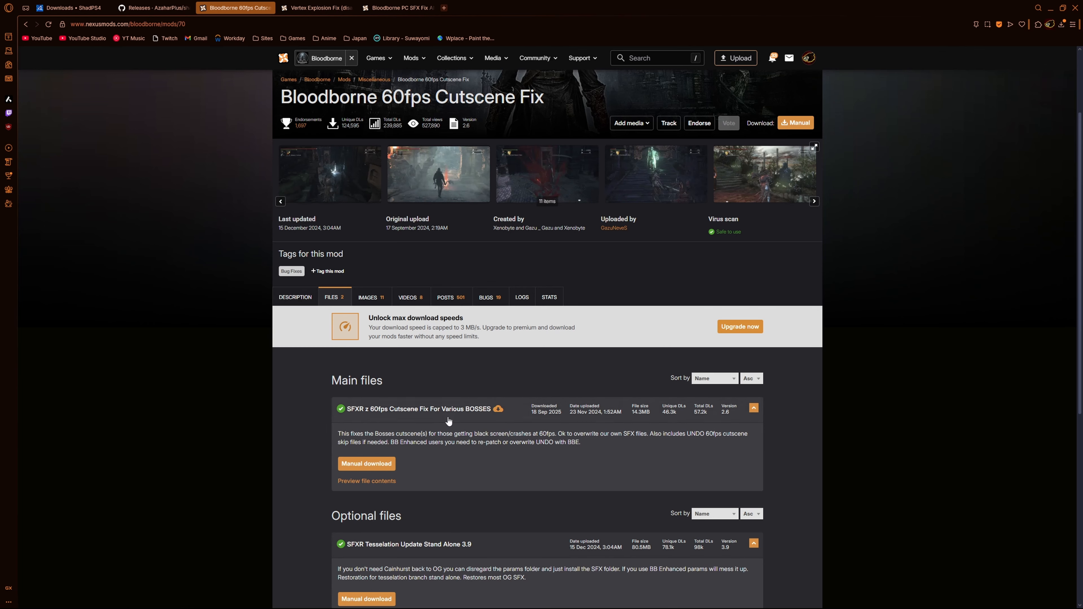
click(294, 298)
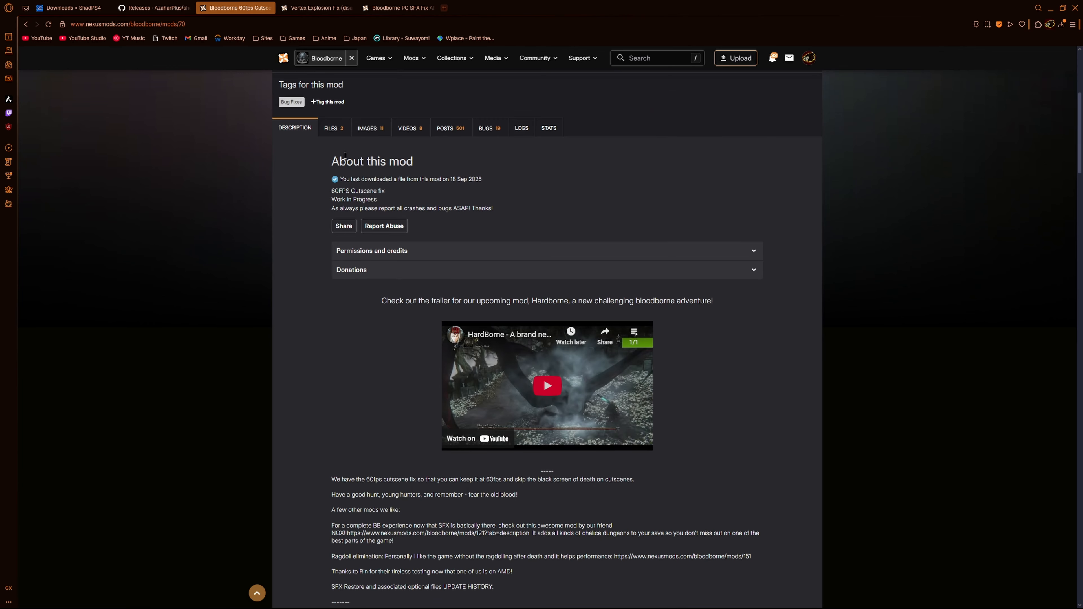
click(334, 128)
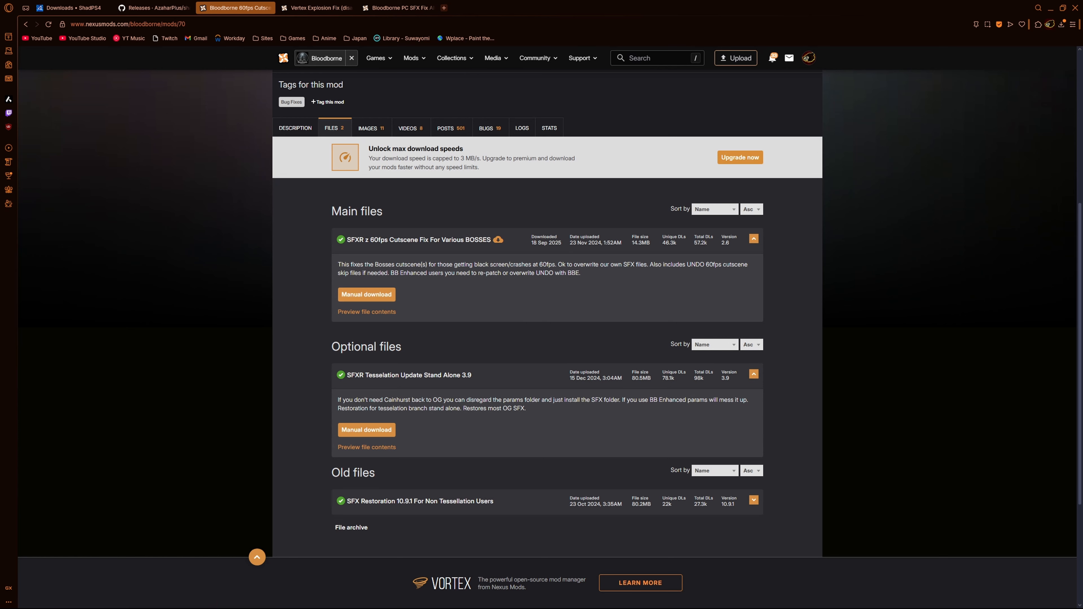
Step: Open the game's dvdroot_ps4 folder in Documents > ShadPS4 Games > CUSA03173 and move its window beside the mod's file list
key(alt+Tab)
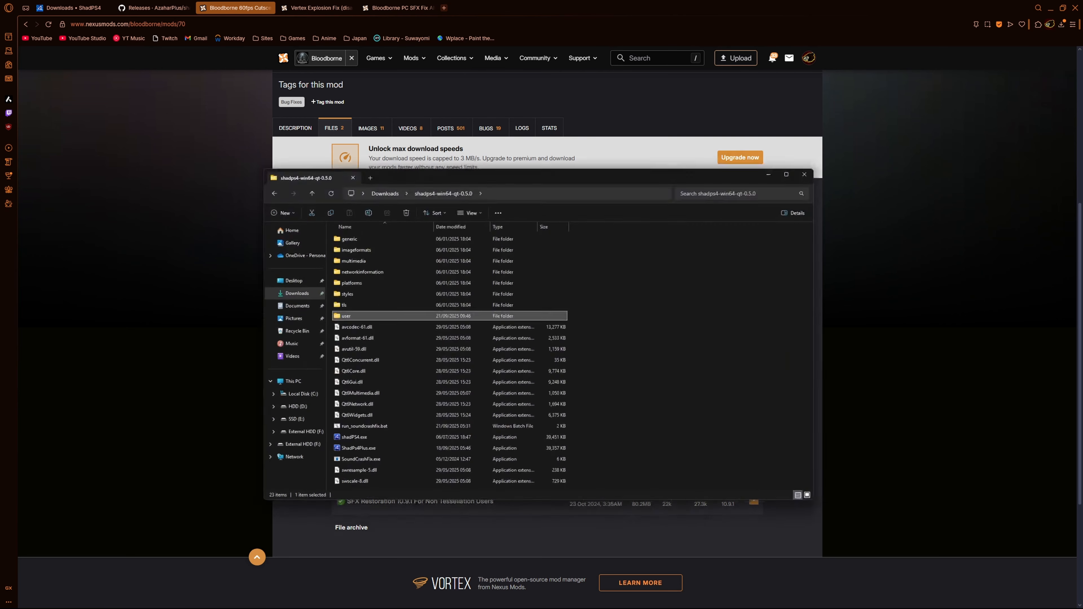
click(638, 267)
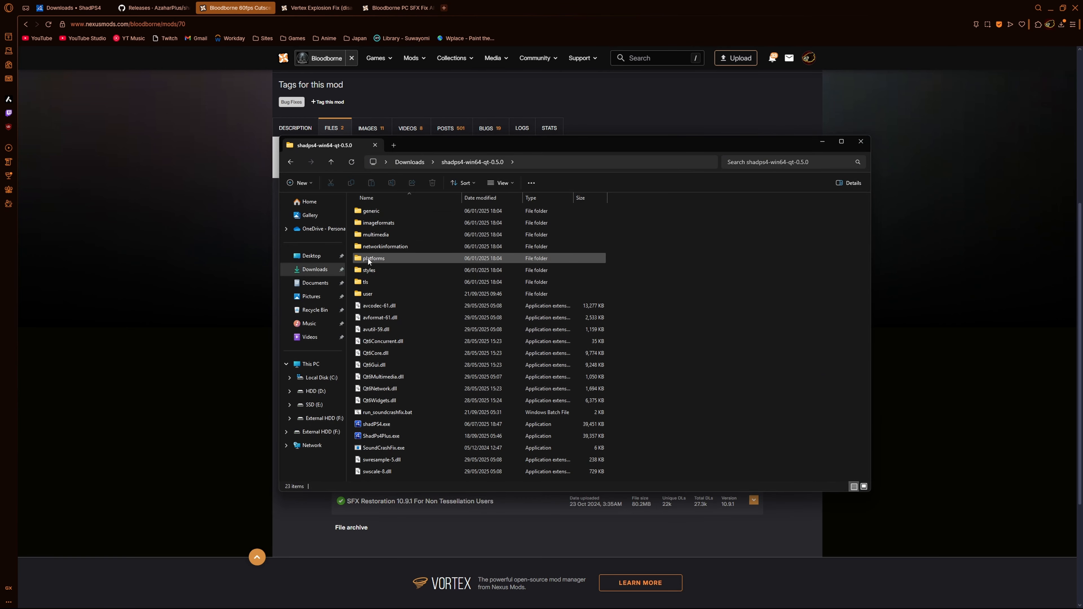
click(318, 283)
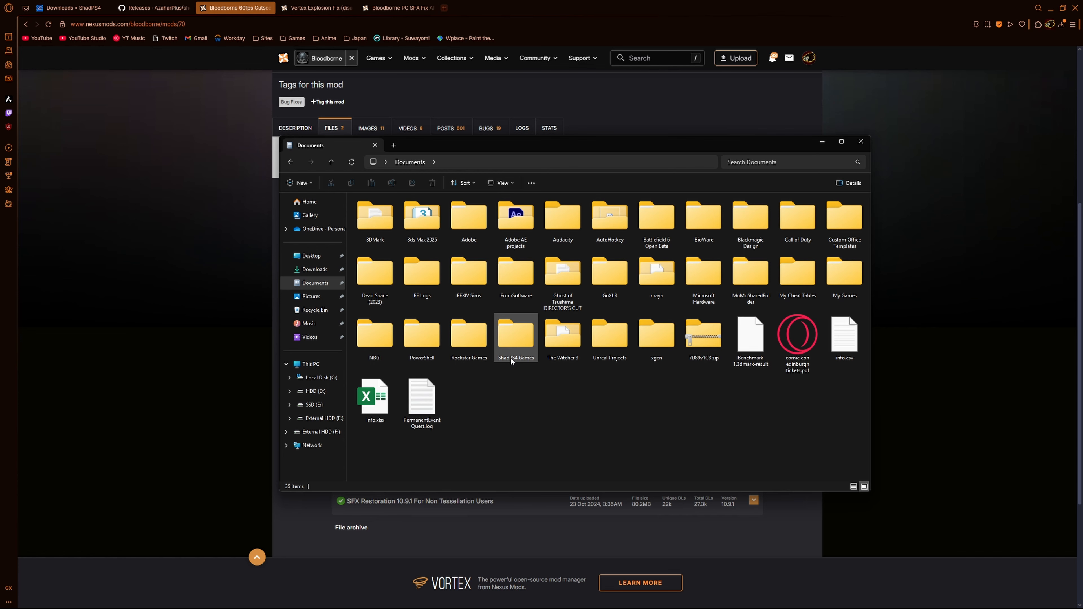
double_click(512, 358)
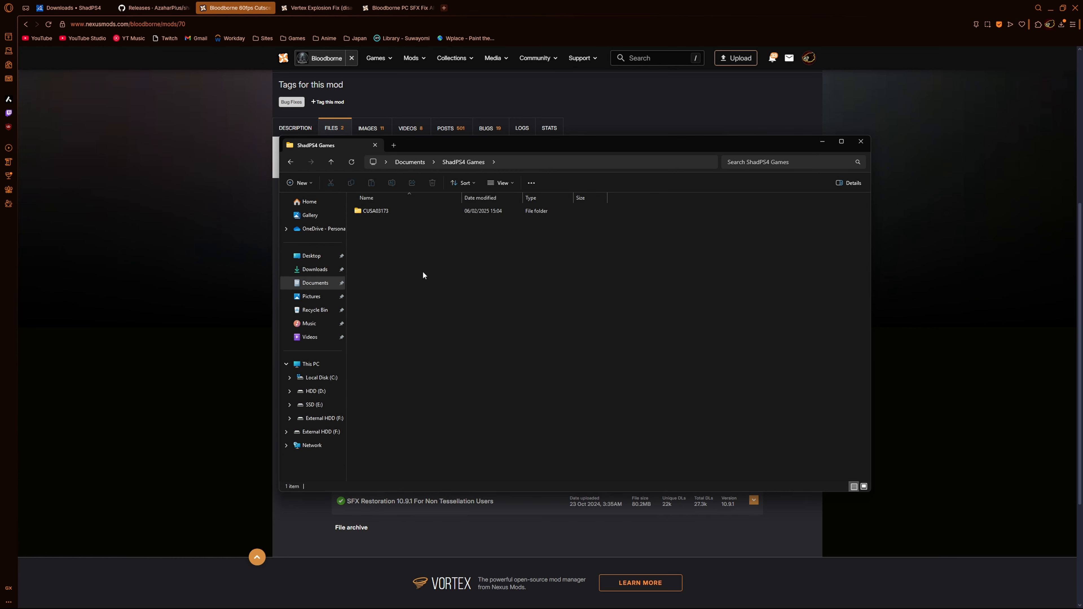
double_click(384, 211)
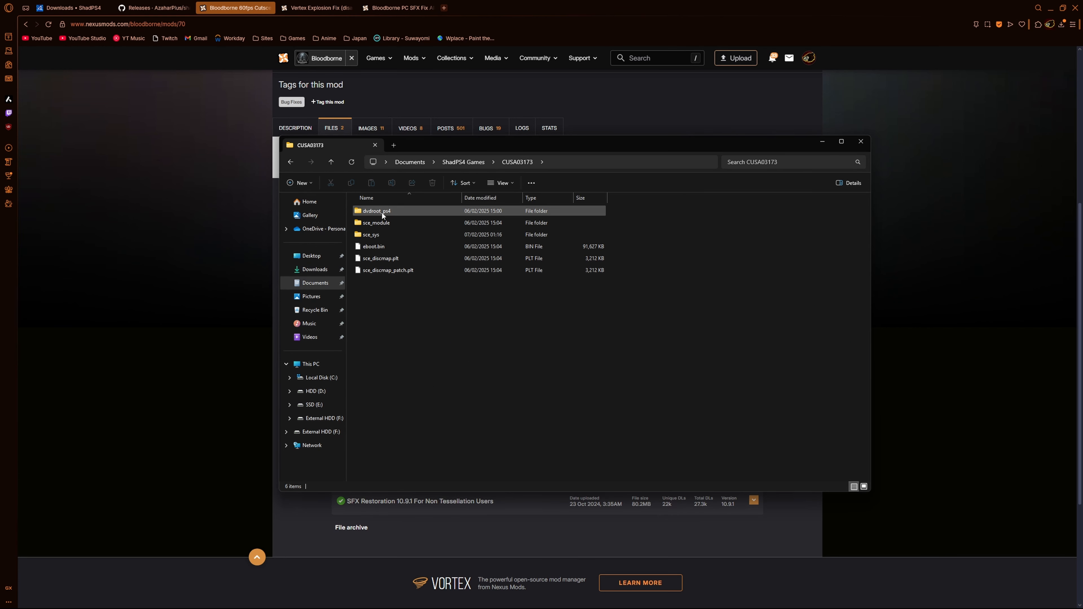
double_click(382, 212)
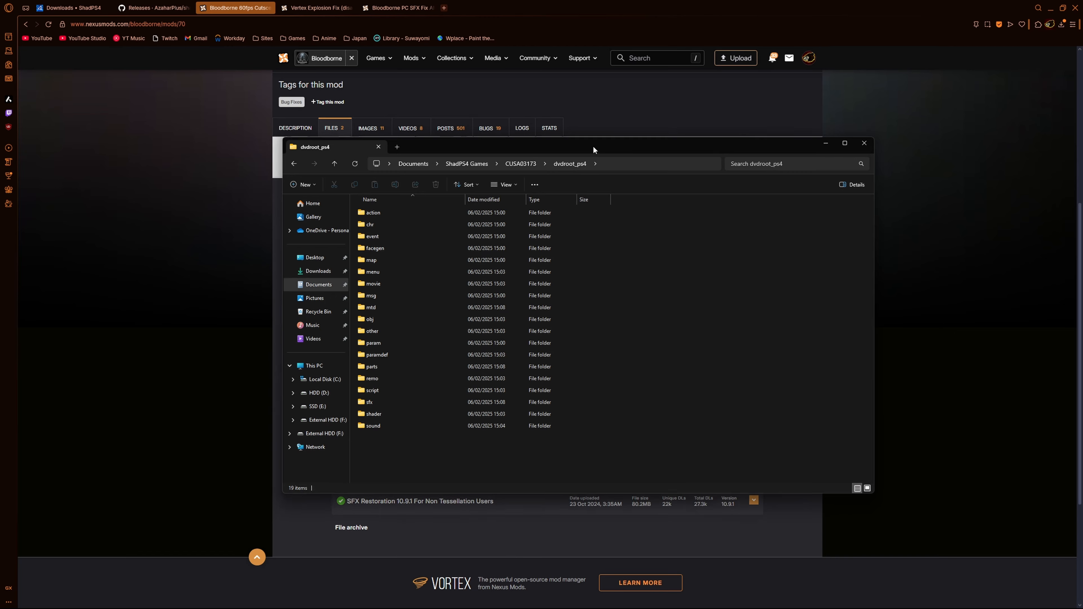
drag(591, 145, 877, 180)
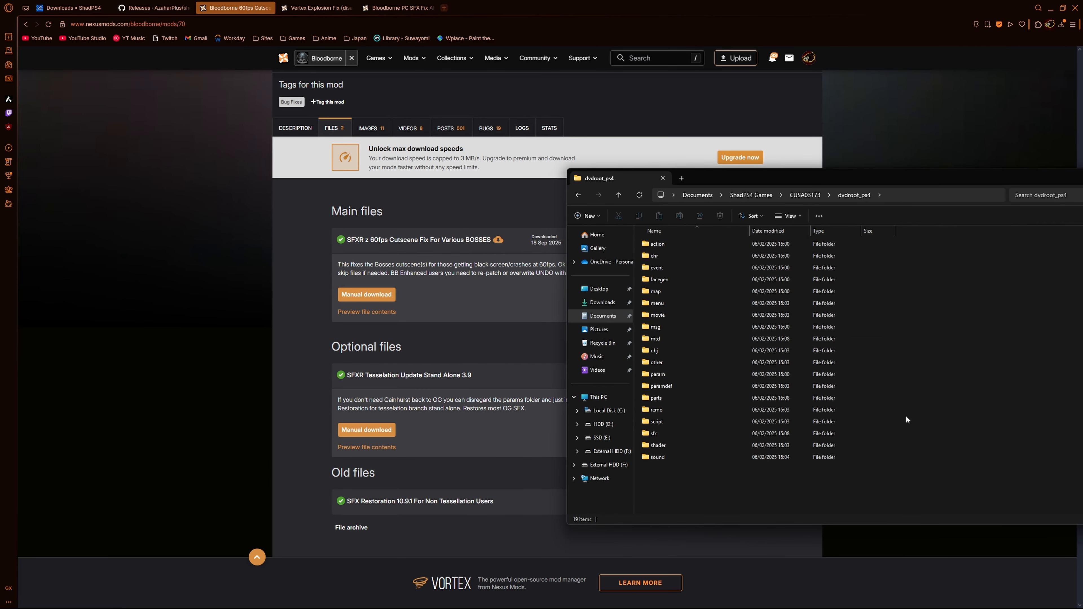
drag(909, 459, 867, 491)
click(867, 491)
mouse_move(959, 181)
mouse_down()
mouse_move(882, 189)
mouse_move(976, 178)
mouse_up()
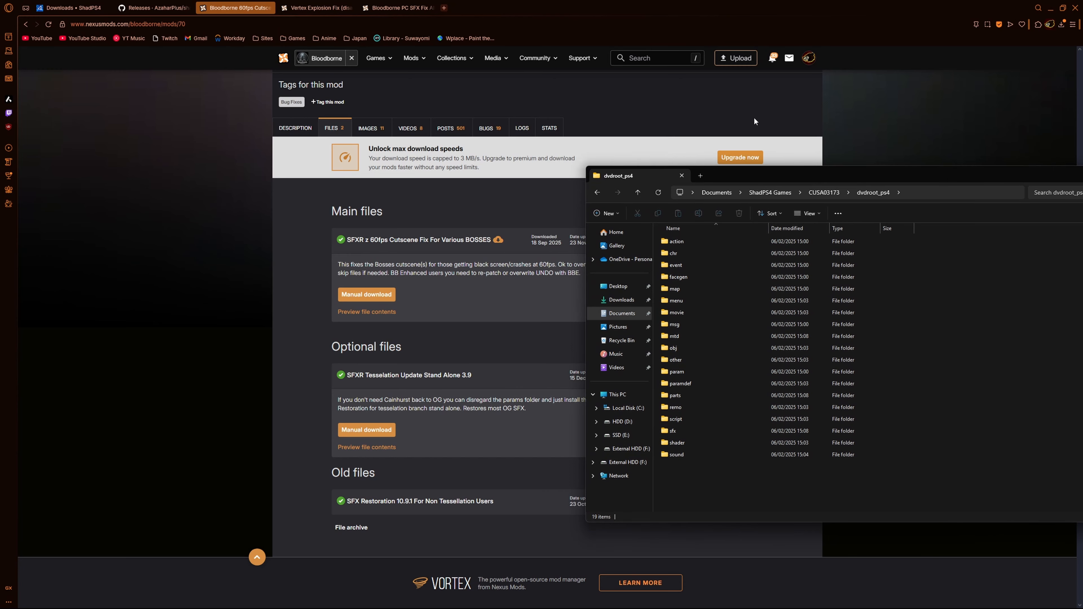
Step: Open the Vertex Explosion Fix mod page and read the description of what the mod does
click(311, 8)
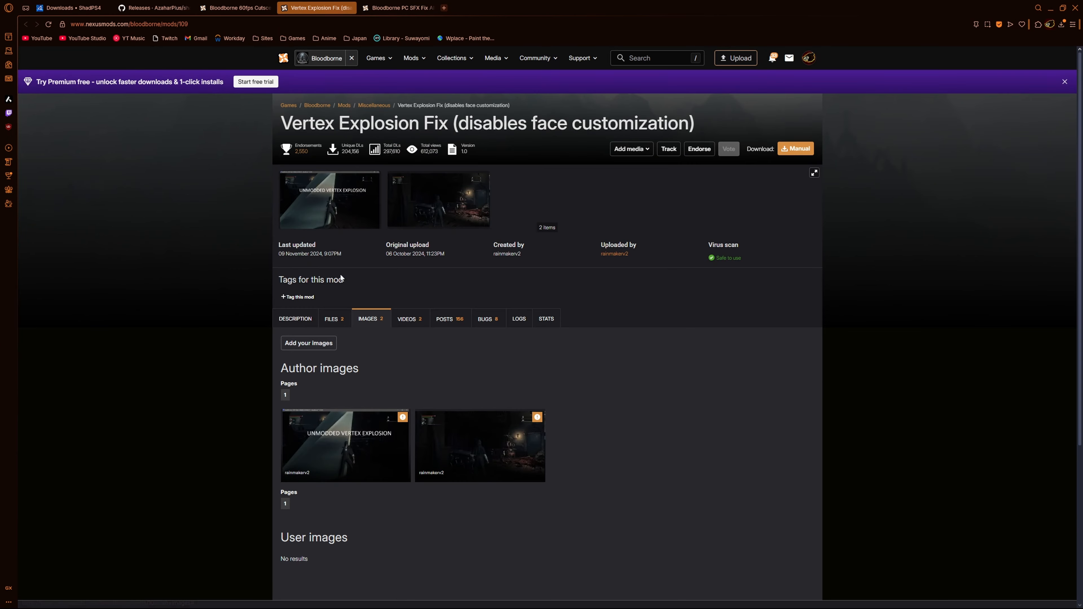
click(285, 317)
scroll(527, 276, down, 2)
scroll(527, 275, up, 2)
drag(335, 118, 571, 122)
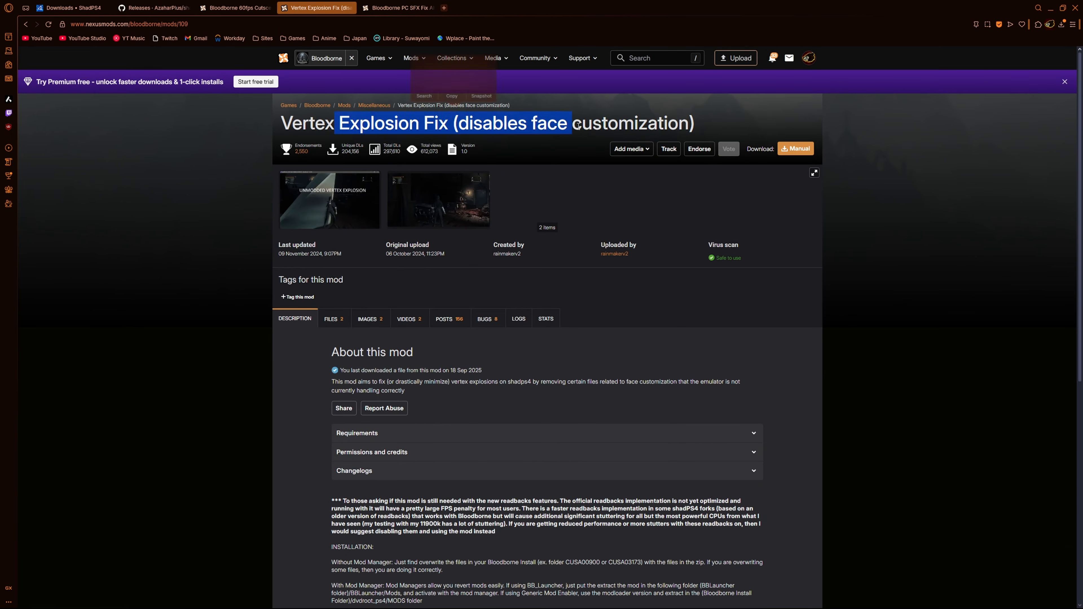
click(551, 207)
scroll(551, 208, down, 4)
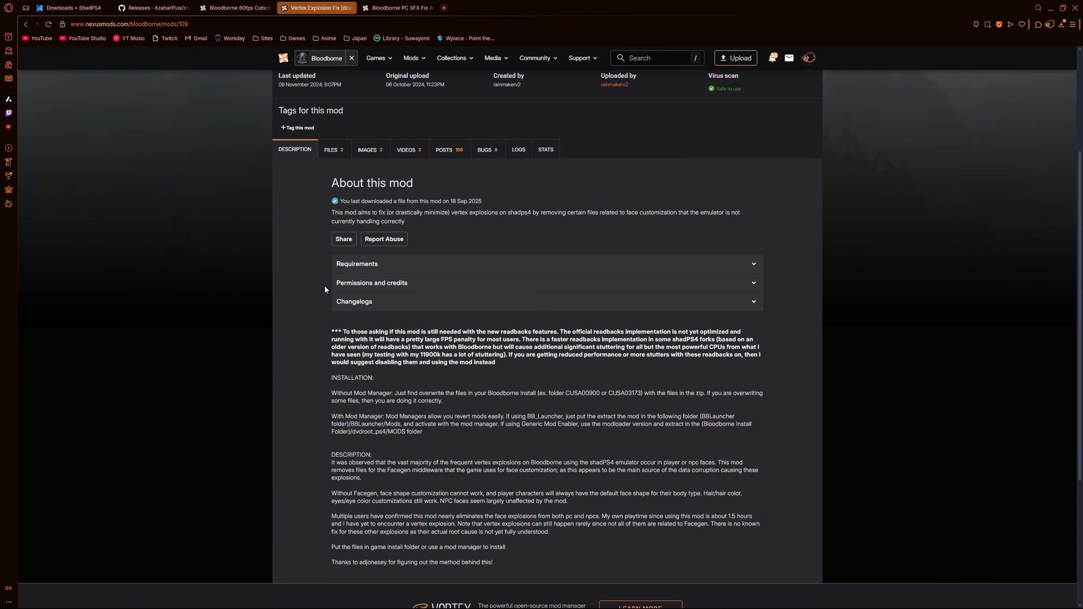
Step: Bring up the dvdroot_ps4 folder window over the mod page, and minimize it after checking the folder
key(alt+Tab)
drag(982, 182, 818, 173)
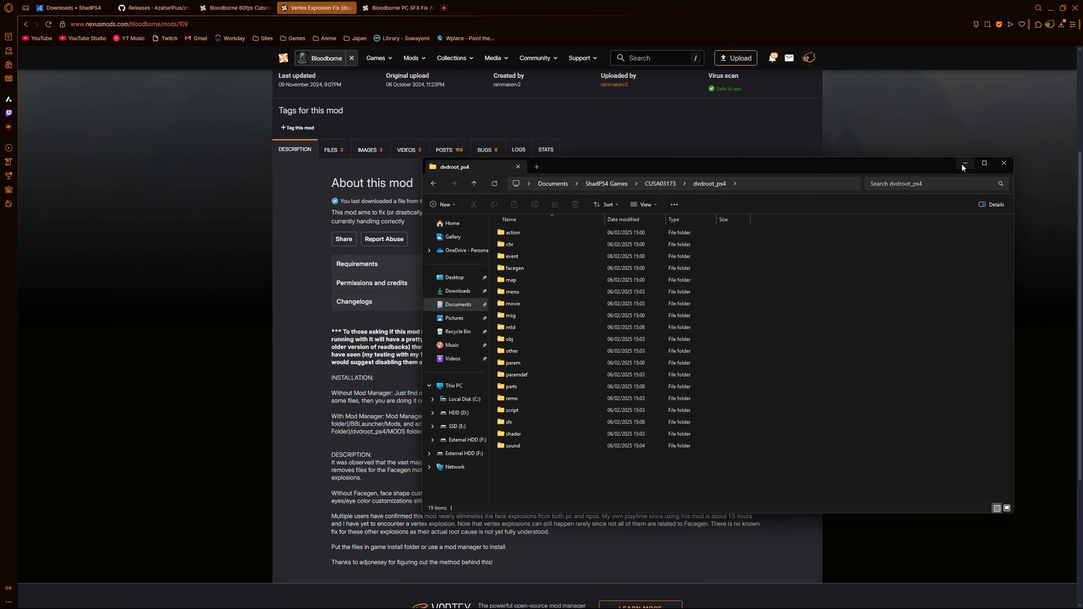
click(965, 166)
Step: Read the Vertex Explosion Fix installation instructions for setups with and without a mod manager
scroll(795, 313, down, 3)
scroll(789, 315, up, 7)
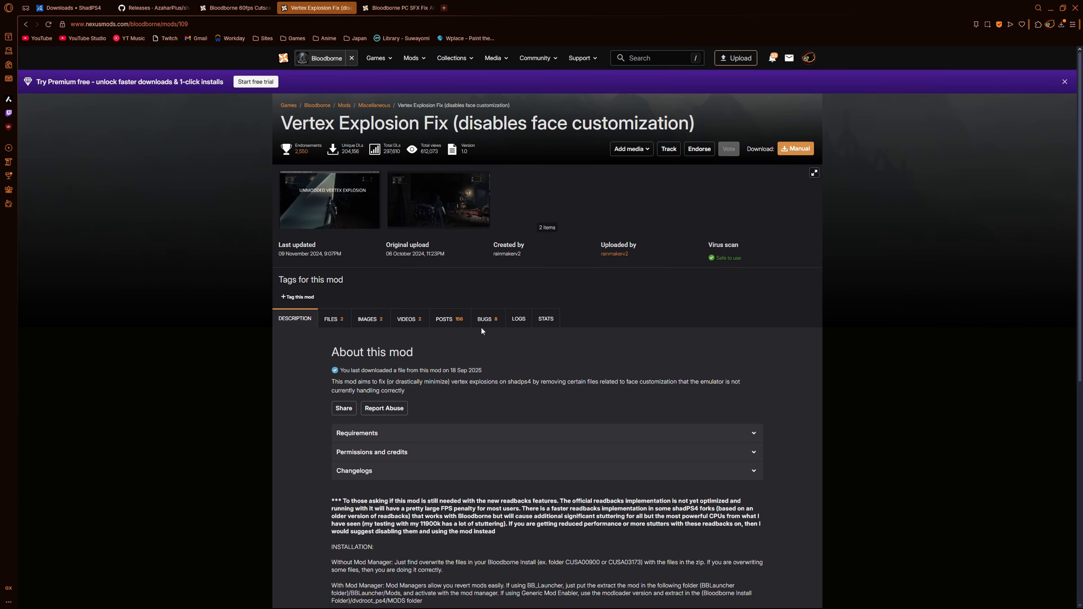
scroll(548, 280, down, 4)
scroll(312, 451, up, 1)
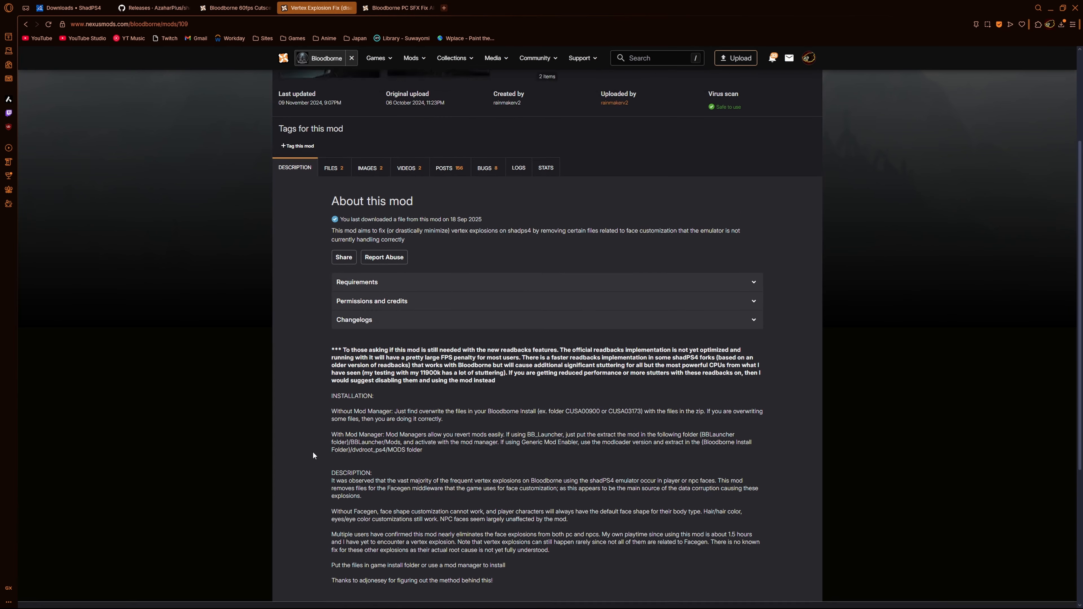
scroll(316, 451, down, 6)
scroll(321, 450, up, 6)
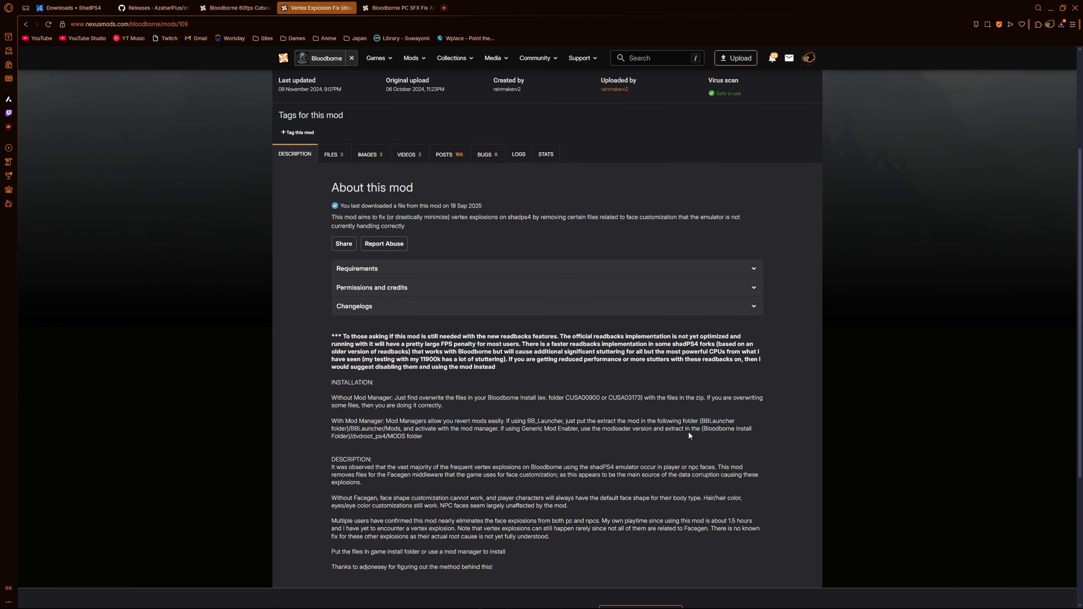
Step: Examine the two main files offered for Vertex Explosion Fix and return to the mod's description
scroll(682, 433, up, 4)
click(348, 319)
scroll(381, 408, down, 3)
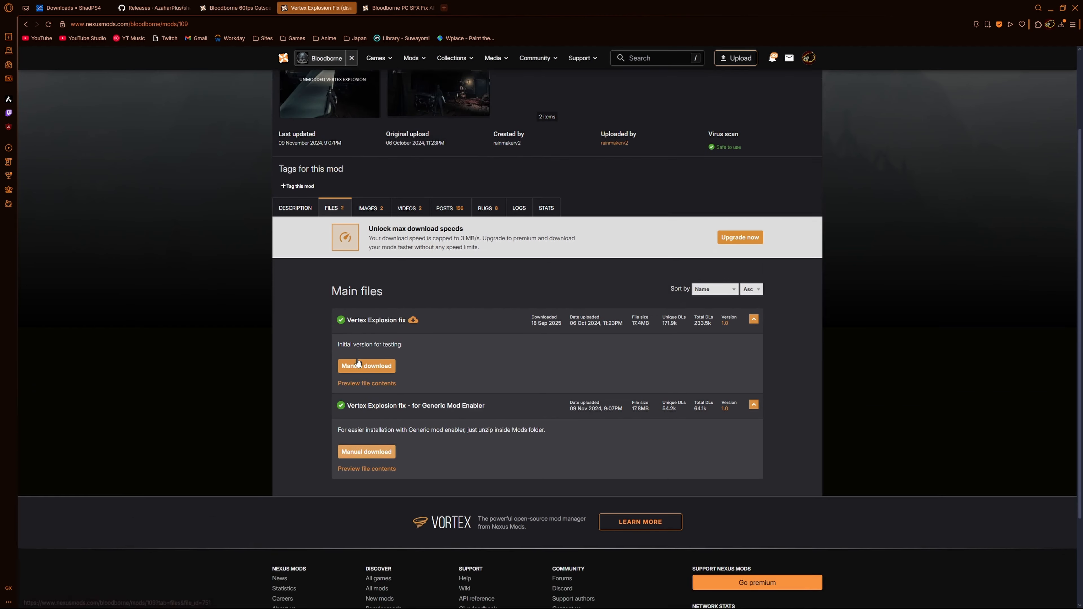
scroll(357, 362, up, 2)
click(305, 277)
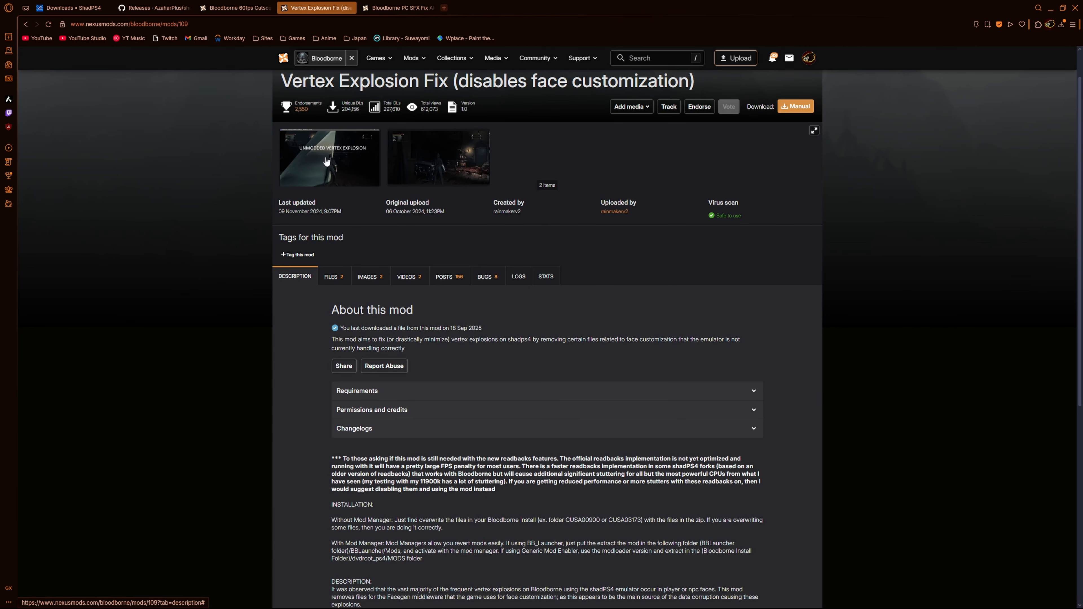
Step: View both author images of the Vertex Explosion Fix mod at full size and close the image viewer
click(368, 276)
click(337, 444)
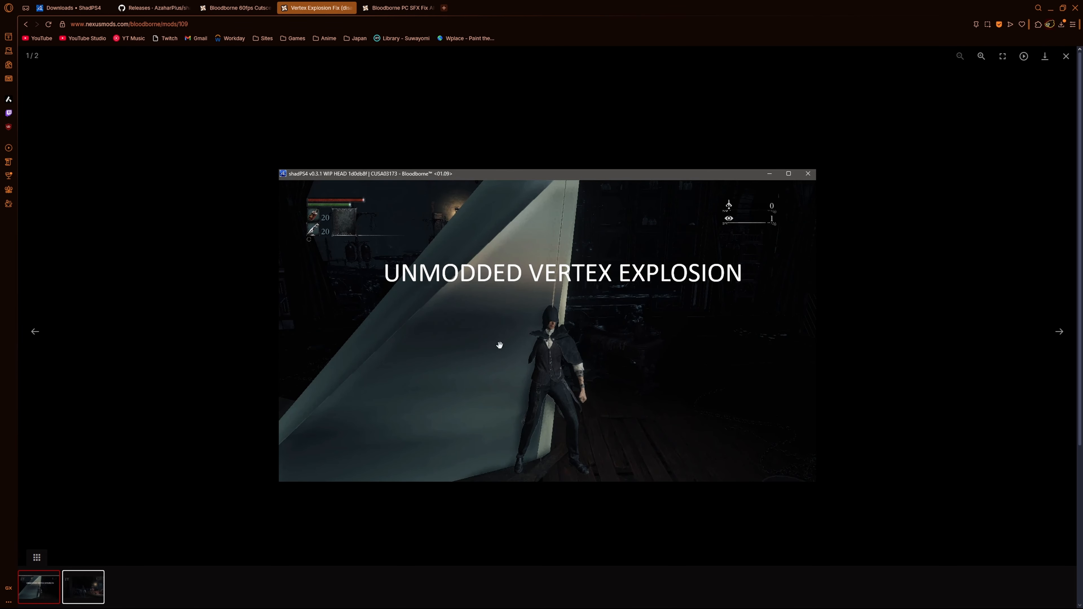
click(1060, 331)
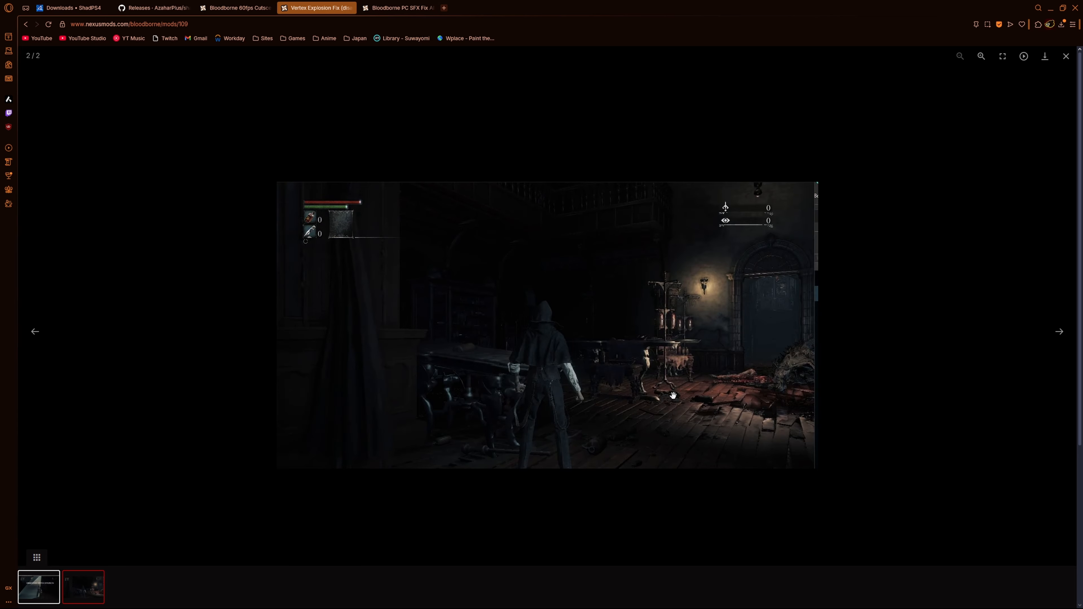
click(1066, 55)
Step: Recheck the Vertex Explosion Fix download options and go back to its description
click(342, 320)
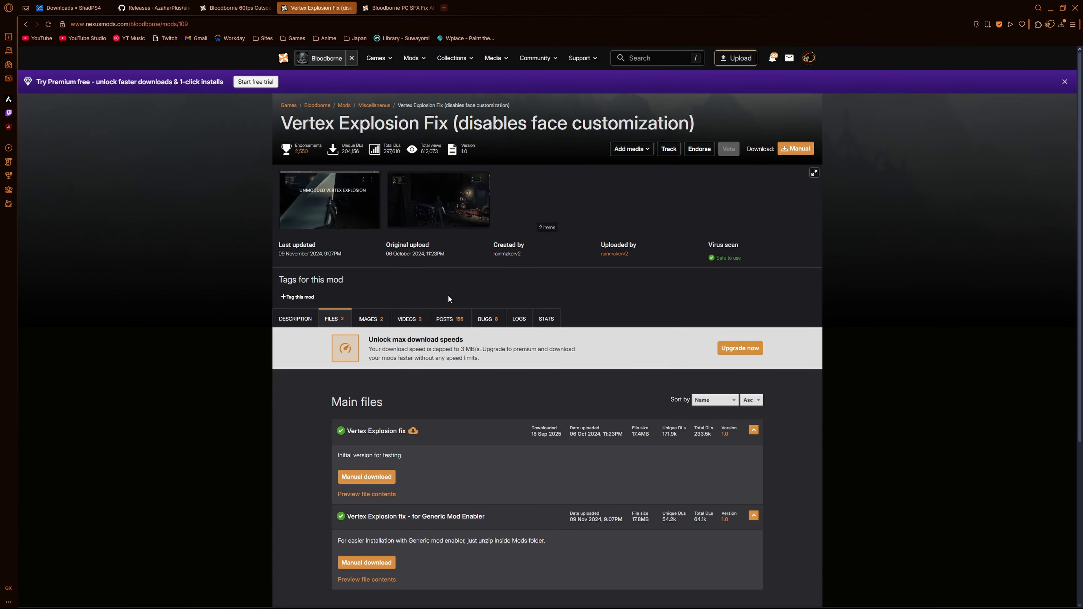
scroll(486, 331, down, 3)
scroll(486, 332, up, 3)
click(295, 320)
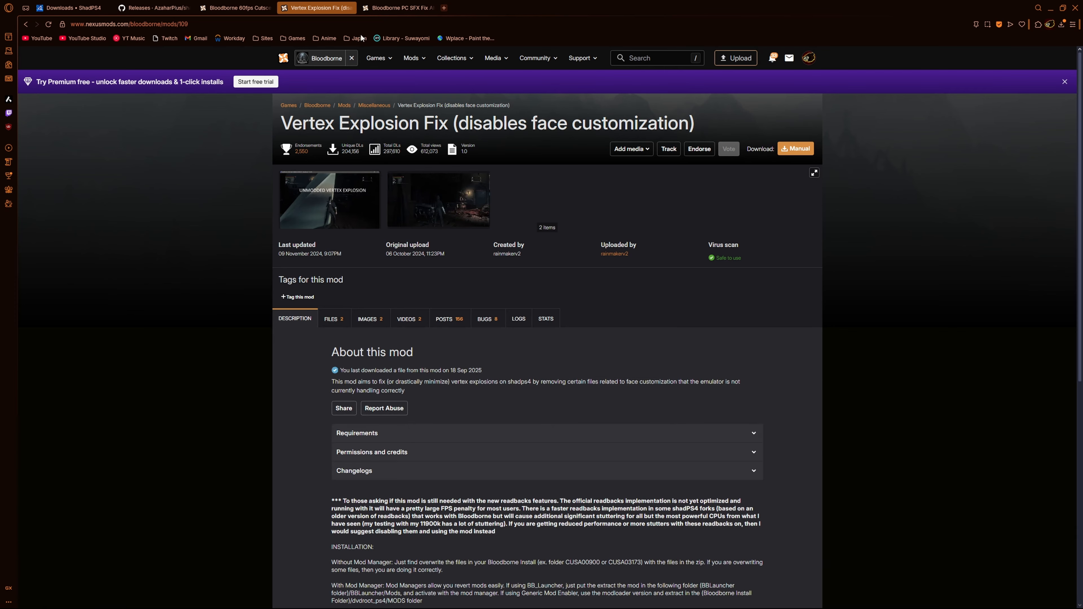
Step: Open the Bloodborne PC SFX Fix mod page, look over its author images, and return to the mod's description
click(399, 7)
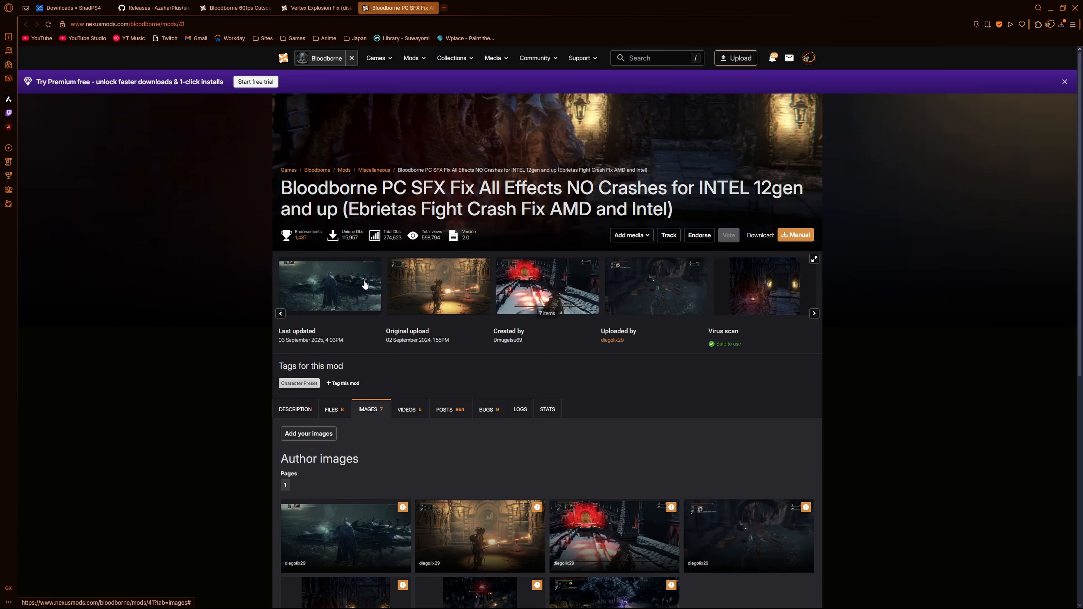
scroll(702, 235, down, 3)
scroll(508, 335, down, 4)
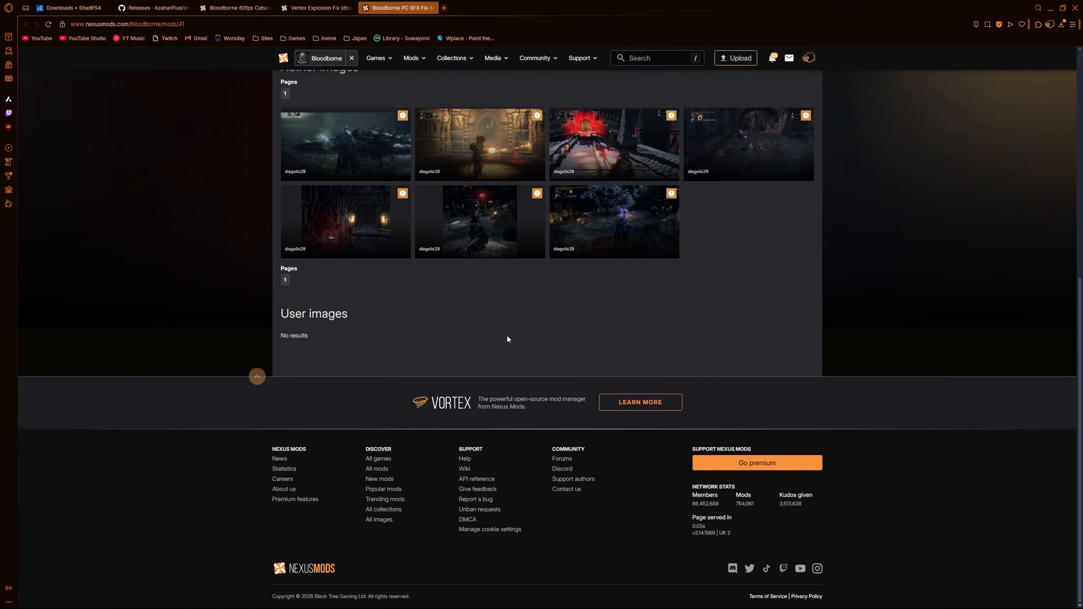
scroll(363, 331, up, 6)
click(295, 356)
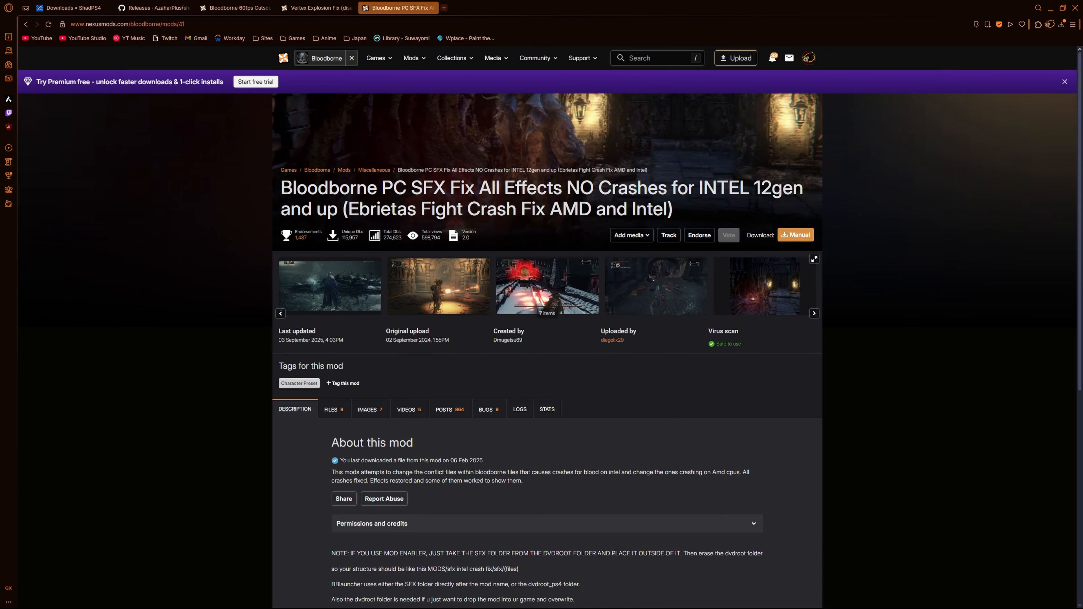
Step: Check Bloodborne's shadPS4 patch list in the emulator, including the Intel 12th Gen+ SFX workaround, and return to the browser
key(alt+Tab)
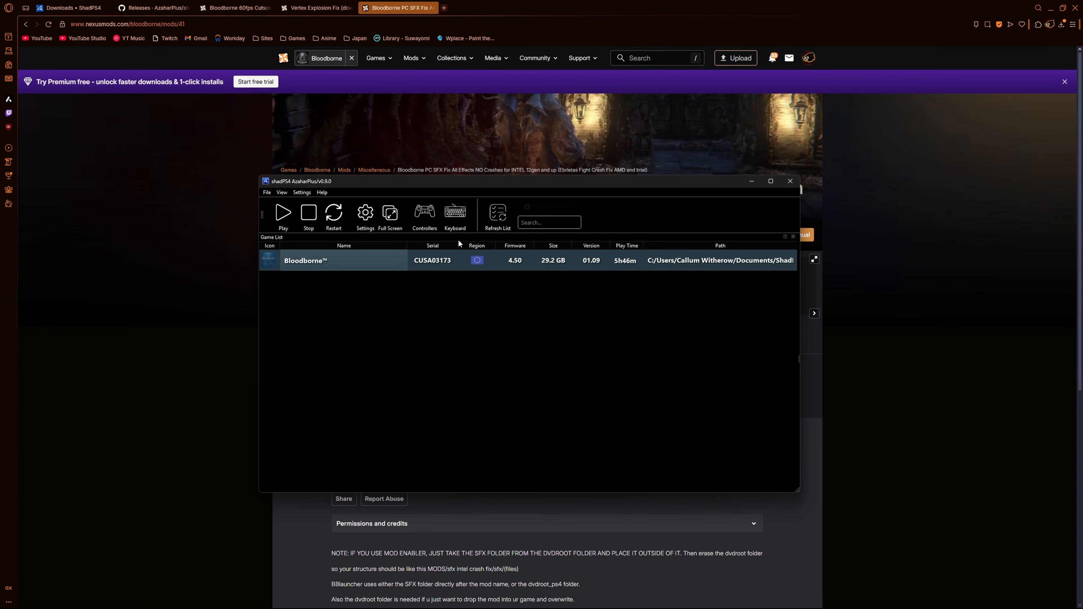
right_click(369, 261)
click(374, 283)
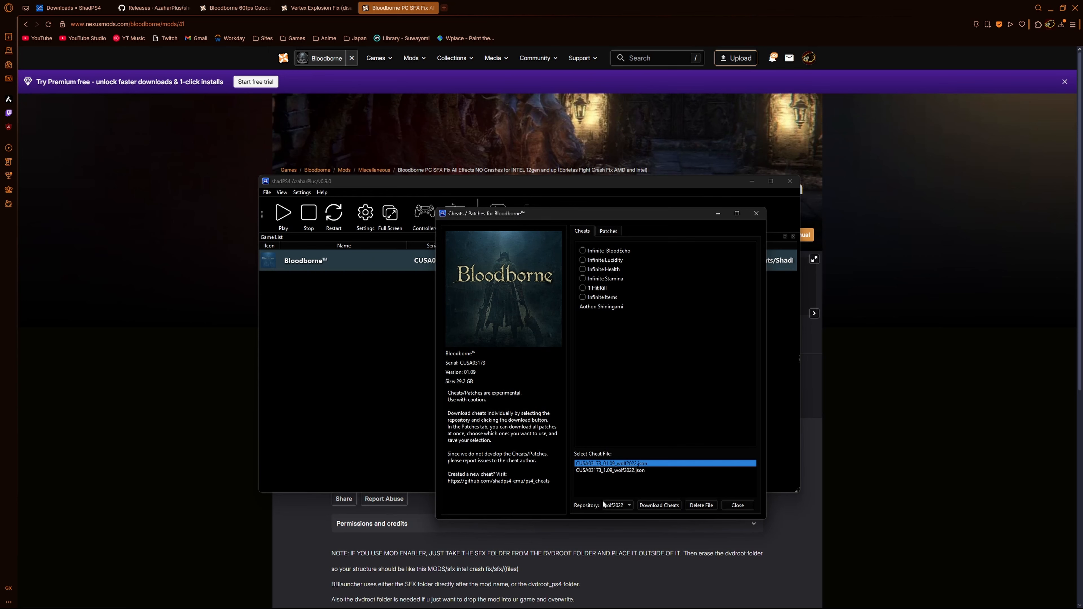
click(608, 231)
click(612, 471)
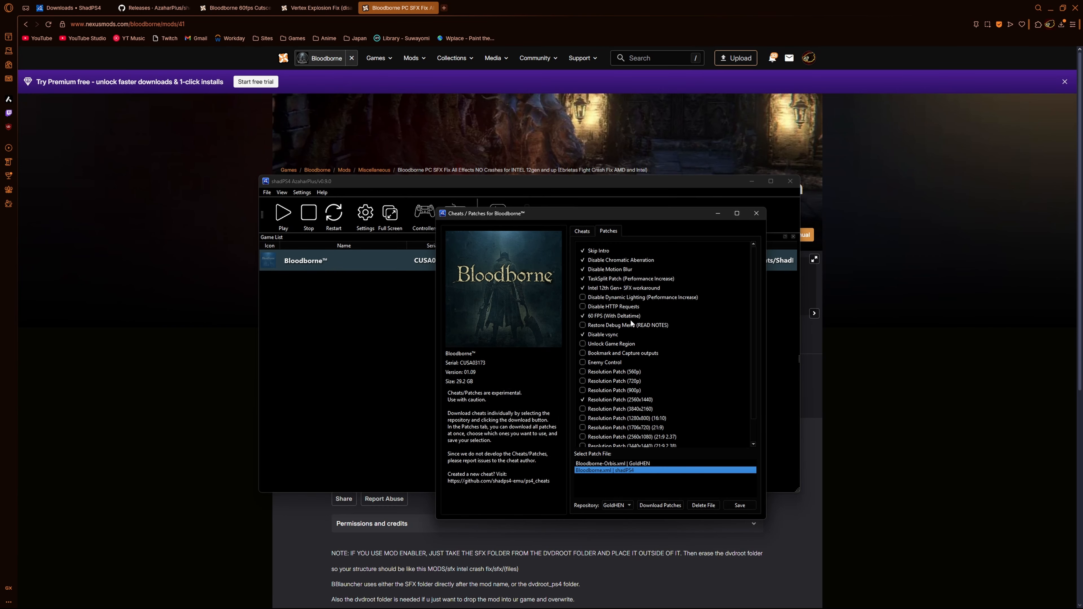
mouse_move(616, 289)
click(756, 213)
click(752, 180)
Step: Read the SFX Fix installation notes on using BBlauncher, a mod enabler, or placing files in the game folder
scroll(507, 331, down, 2)
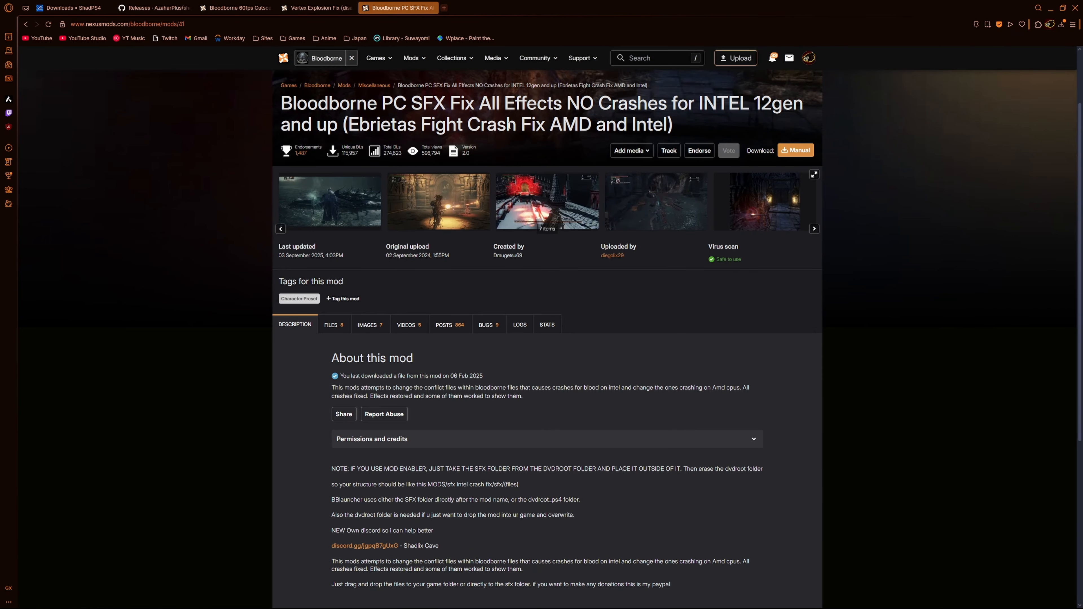
scroll(368, 311, down, 5)
triple_click(476, 296)
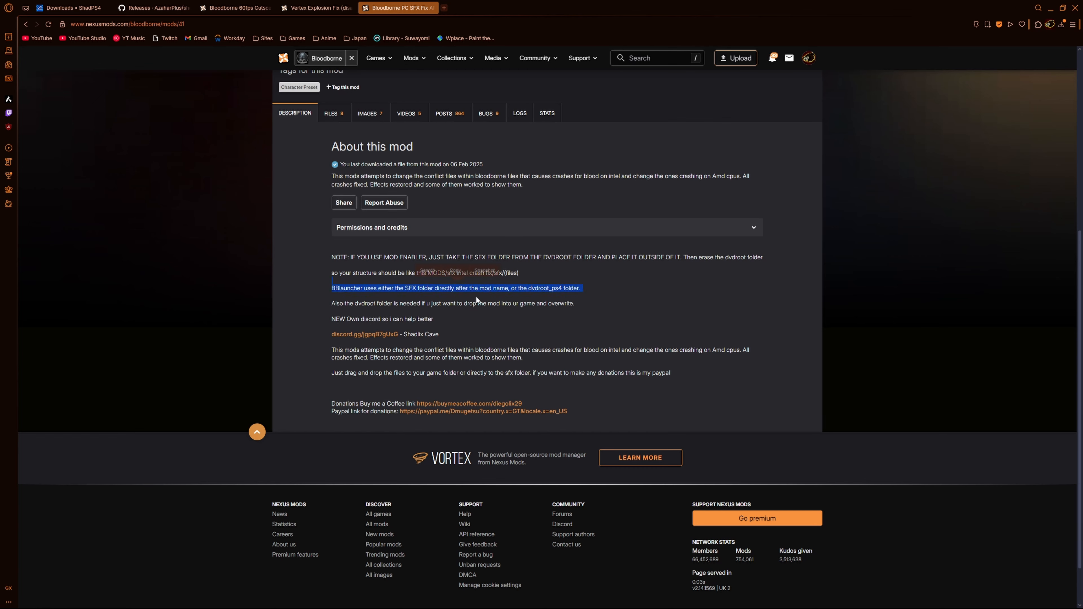
click(476, 296)
scroll(540, 293, up, 1)
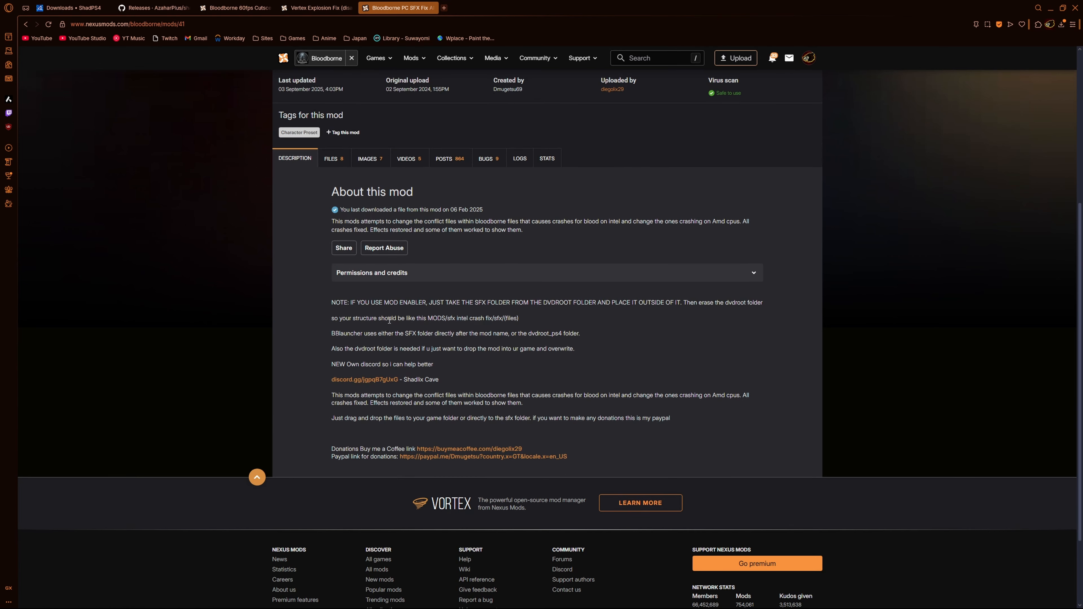
Step: Open the Sound Crash Fix Workaround for ANY BUILD mod page and read its description
key(ctrl+b)
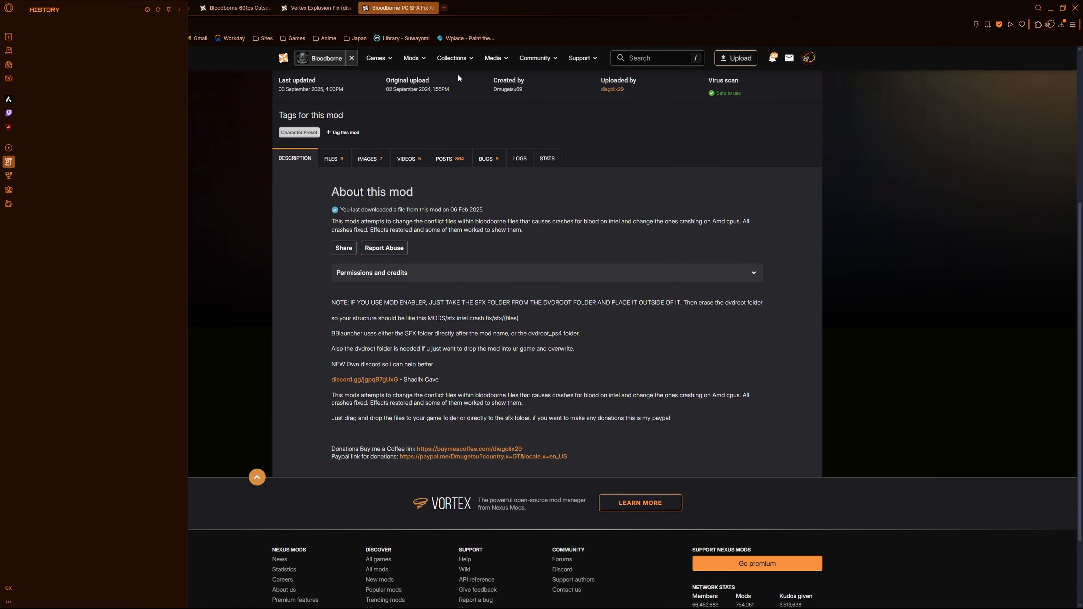
key(ctrl+b)
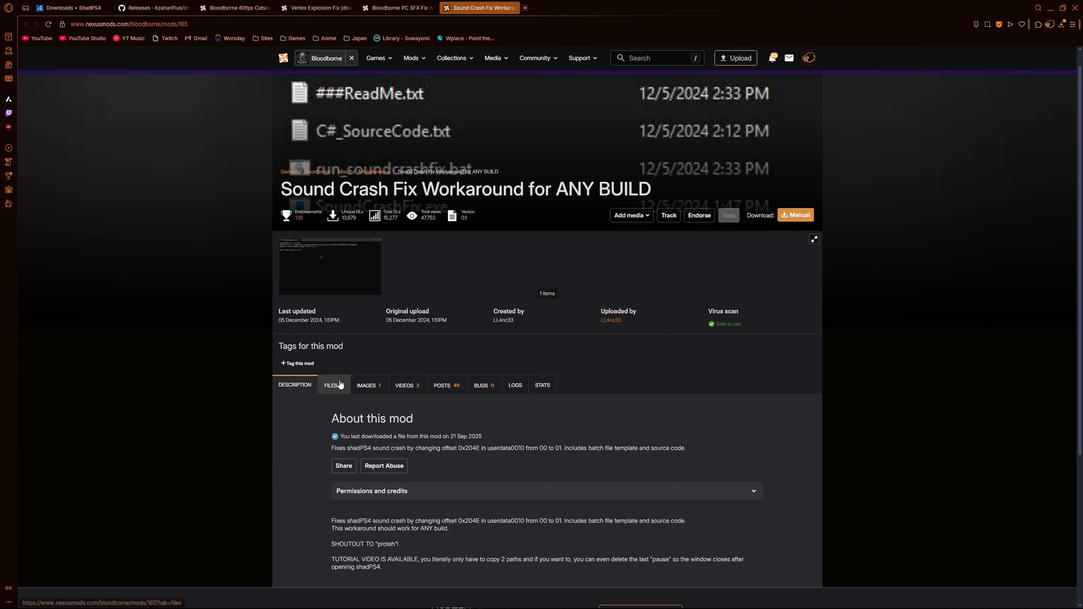
scroll(791, 299, down, 2)
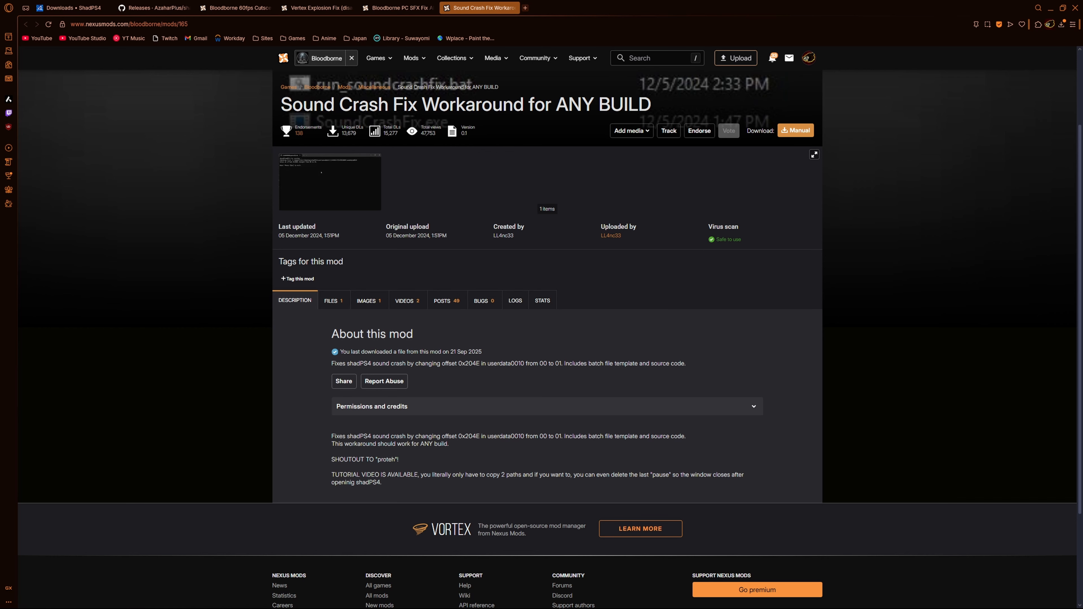
key(alt+Tab)
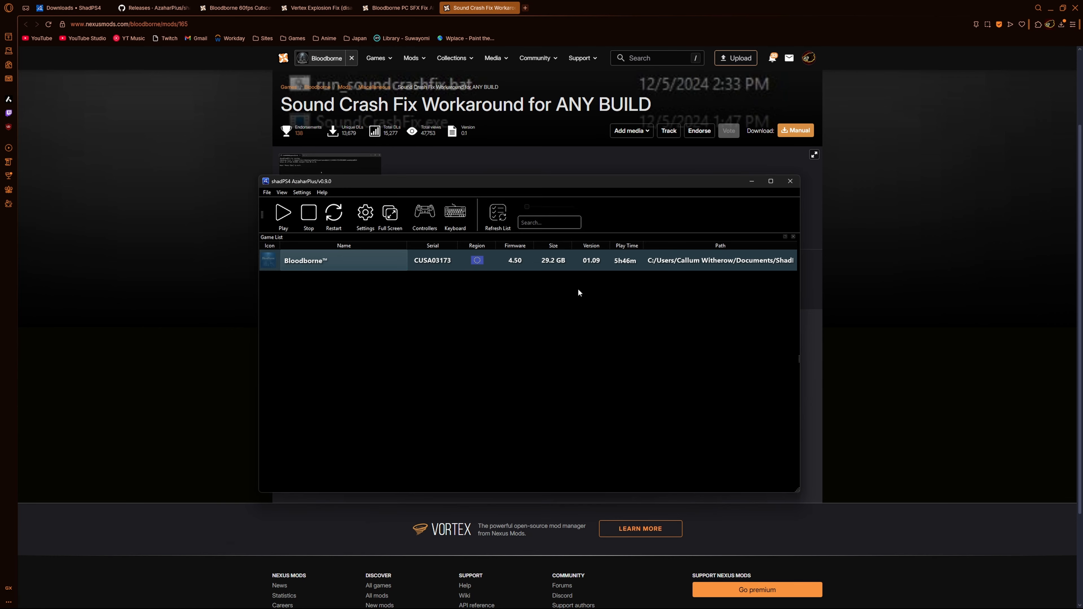
drag(537, 184, 770, 240)
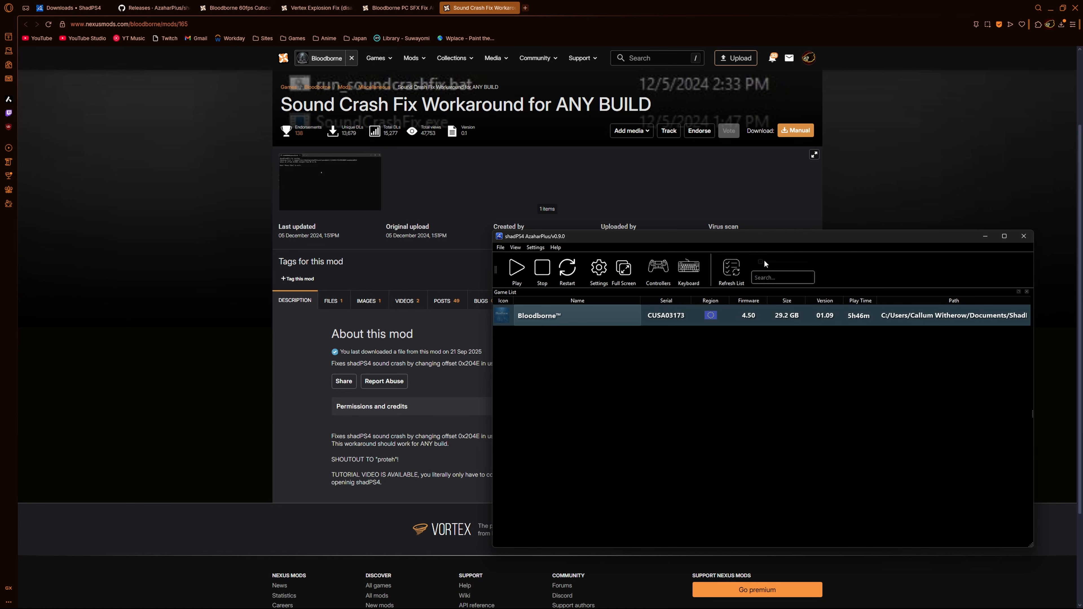
click(336, 444)
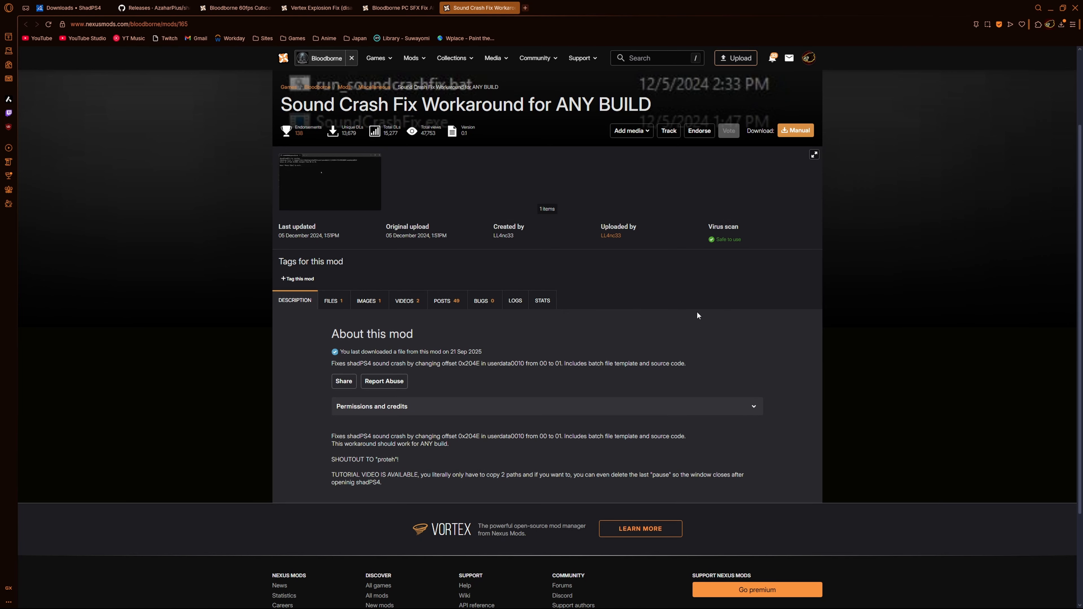
key(alt+Tab)
drag(682, 242, 540, 204)
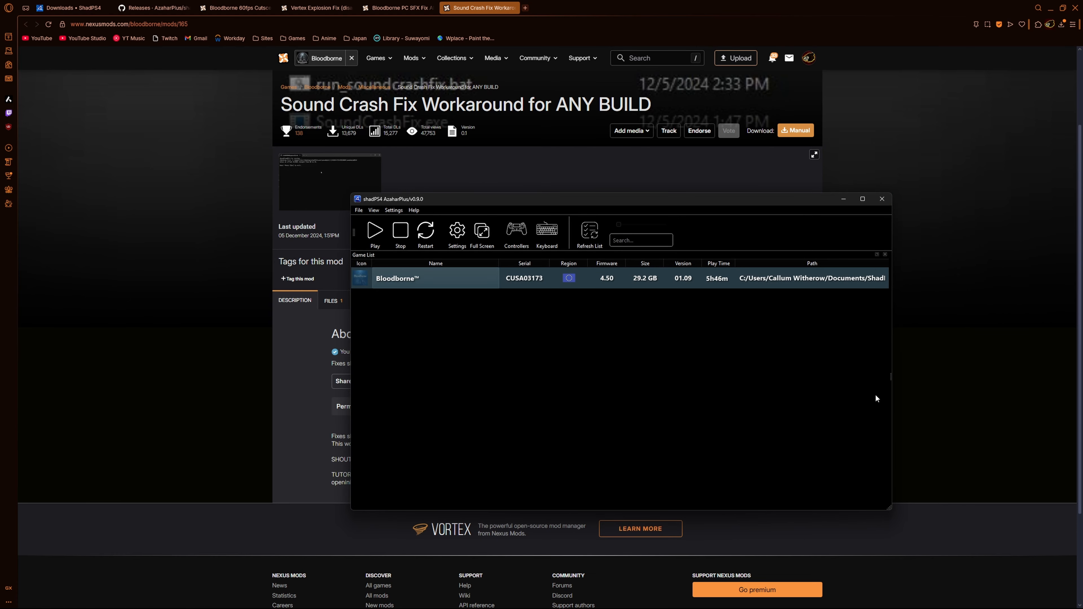
drag(893, 376, 902, 375)
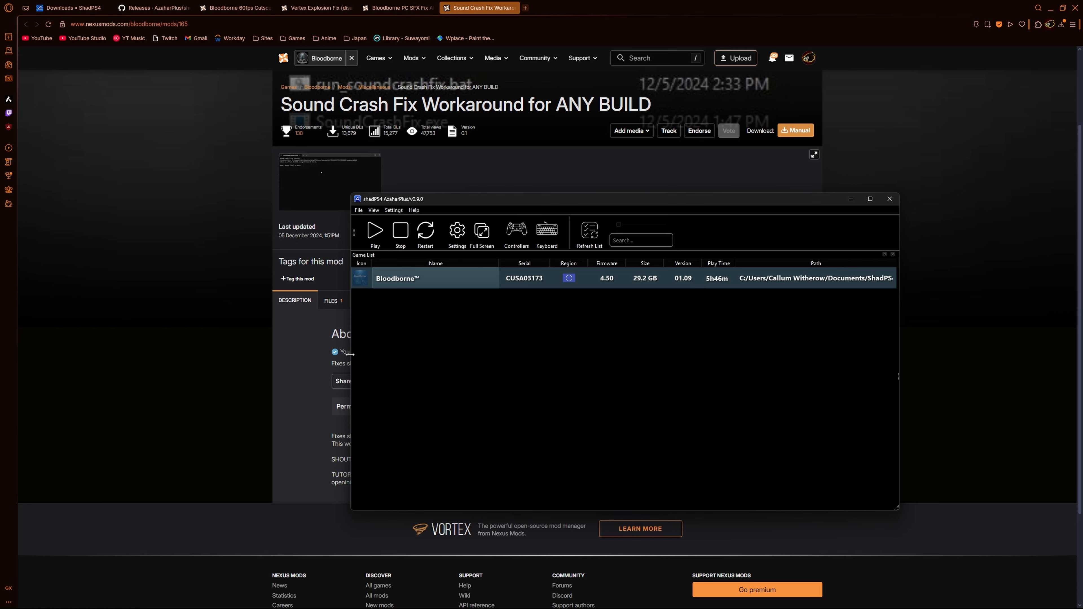
drag(350, 354, 325, 354)
drag(896, 511, 873, 513)
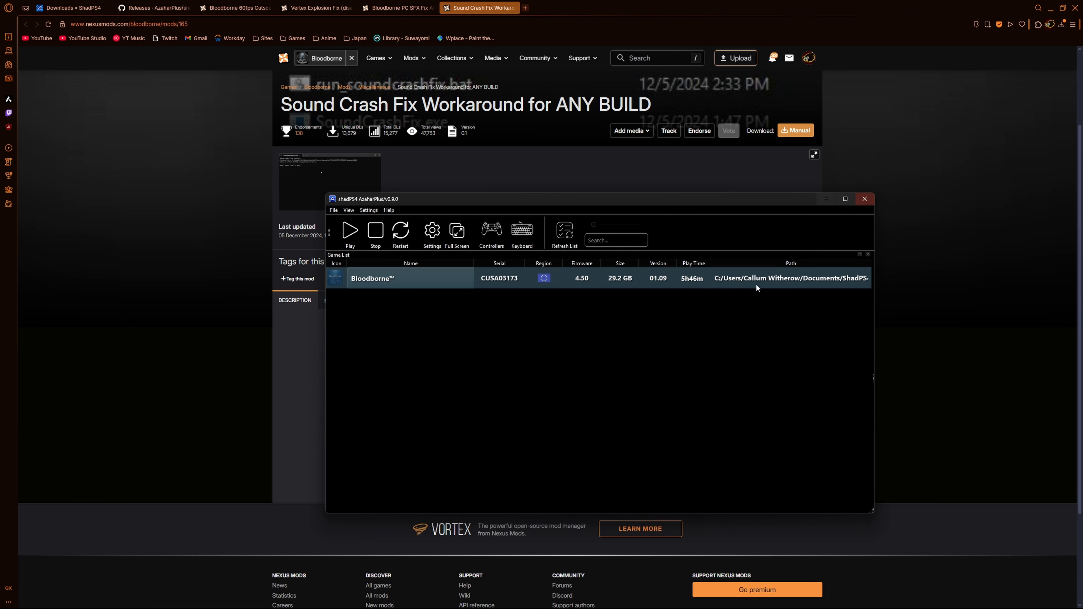
click(826, 199)
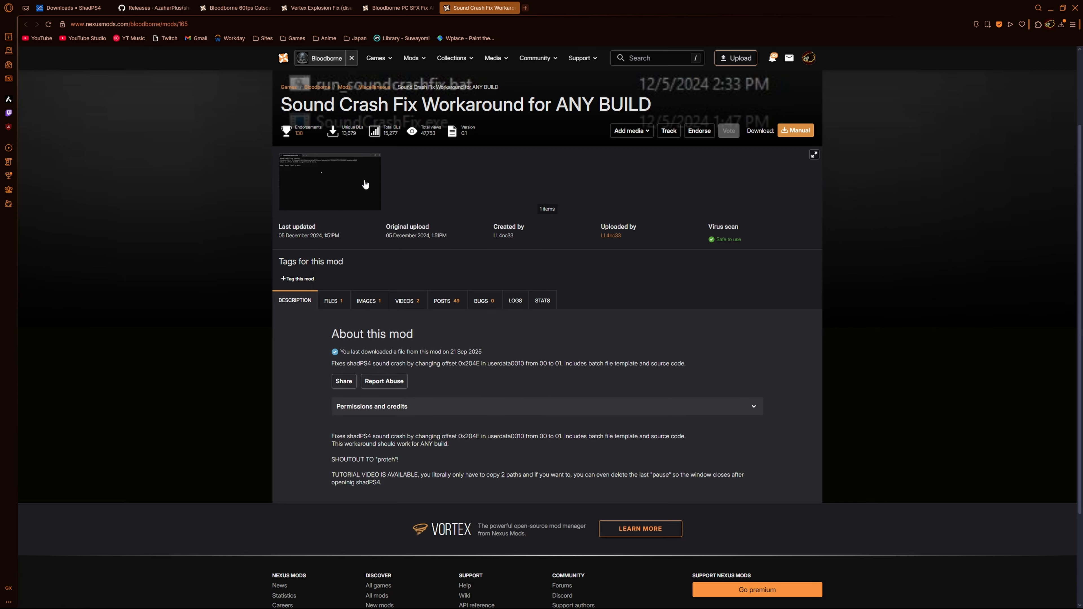
scroll(929, 318, up, 1)
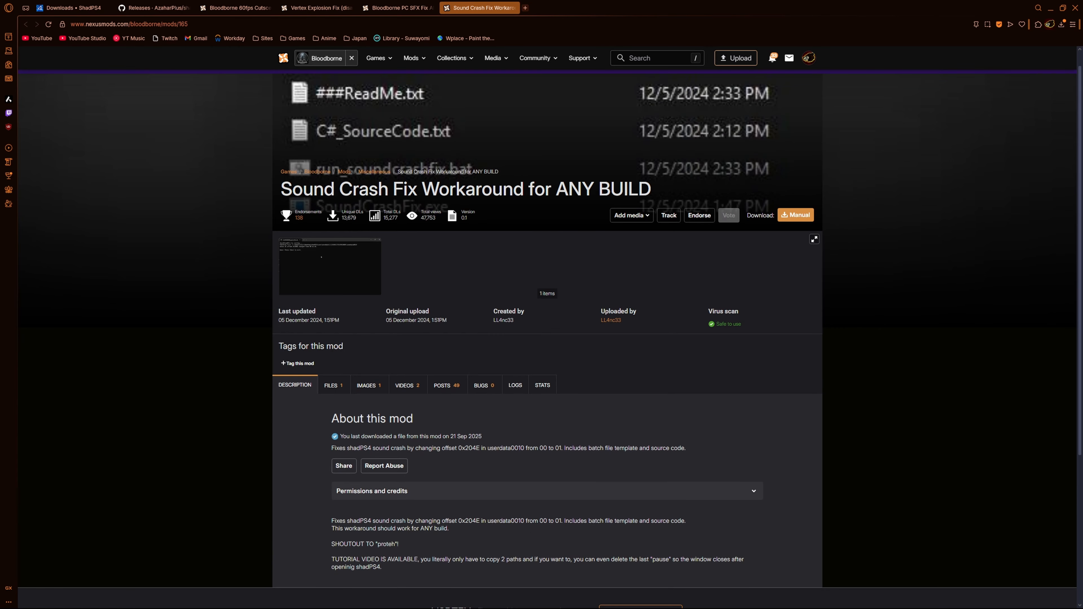
Step: Close the shadPS4 AzaharPlus emulator and open the shadps4-win64-qt-0.5.0 folder in Downloads
key(alt+Tab)
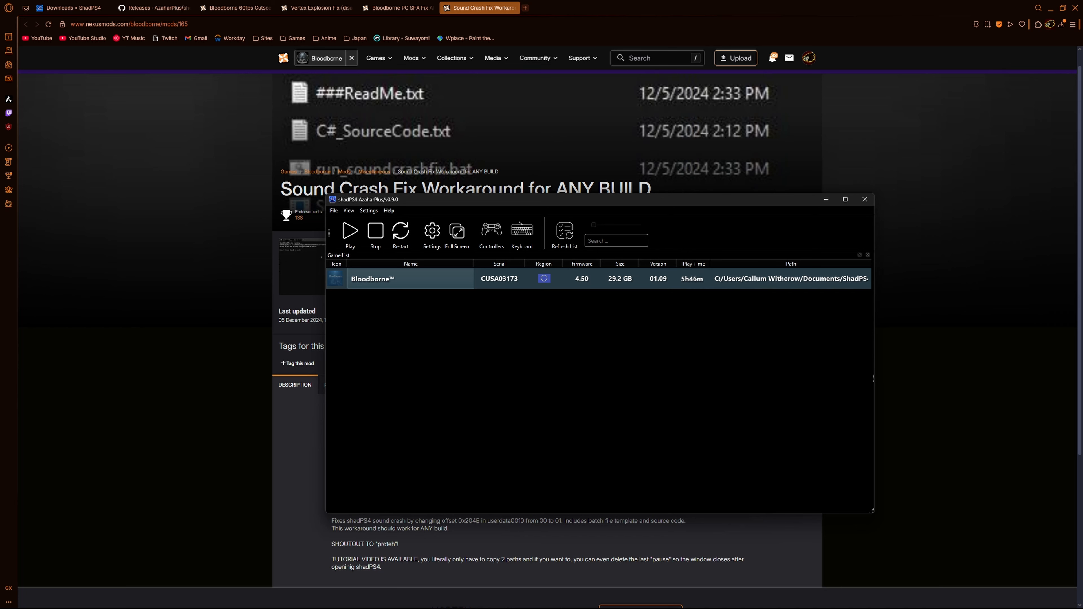
click(865, 200)
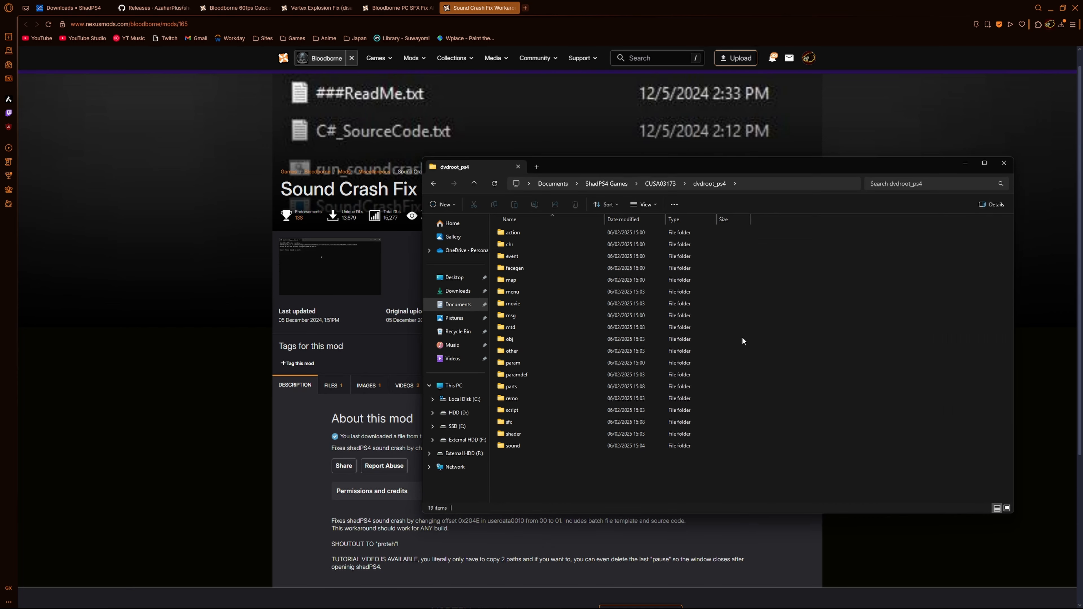
click(457, 292)
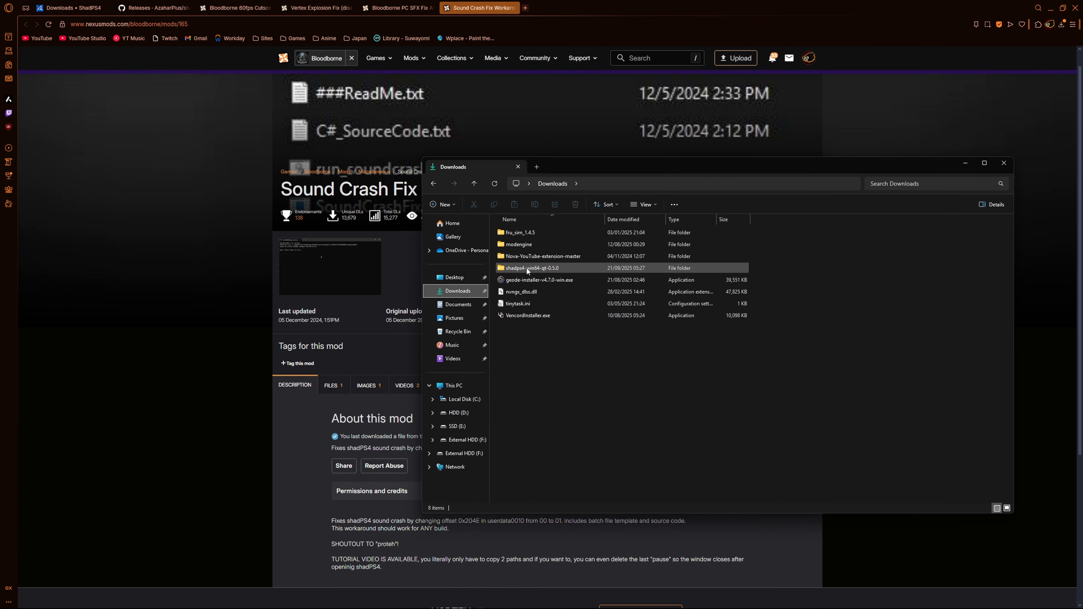
double_click(527, 268)
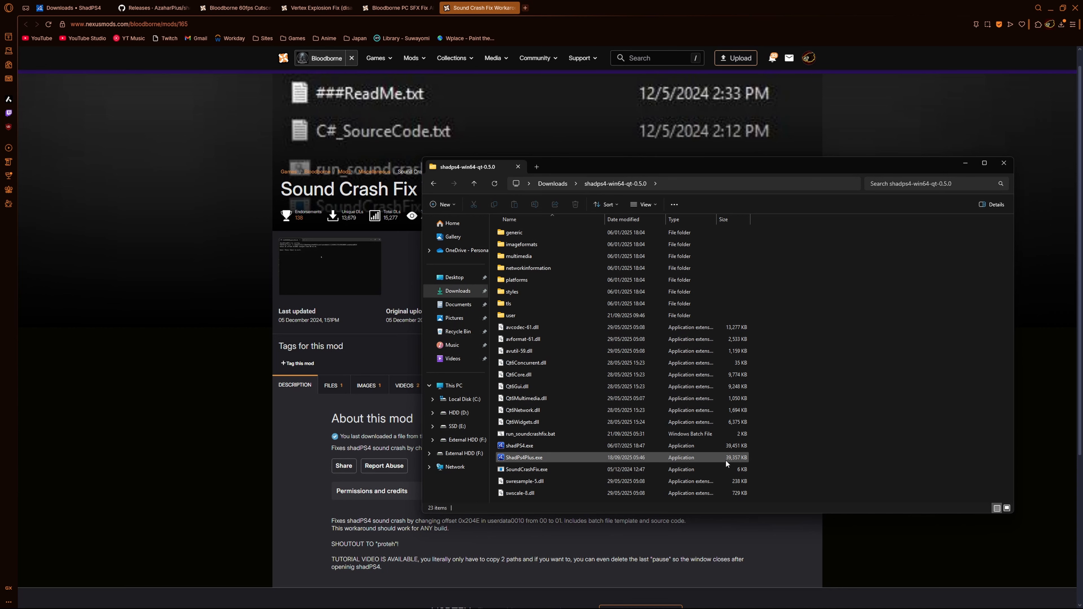
Step: Launch shadPS4.exe from the emulator folder to view its game list and close the emulator again
double_click(690, 448)
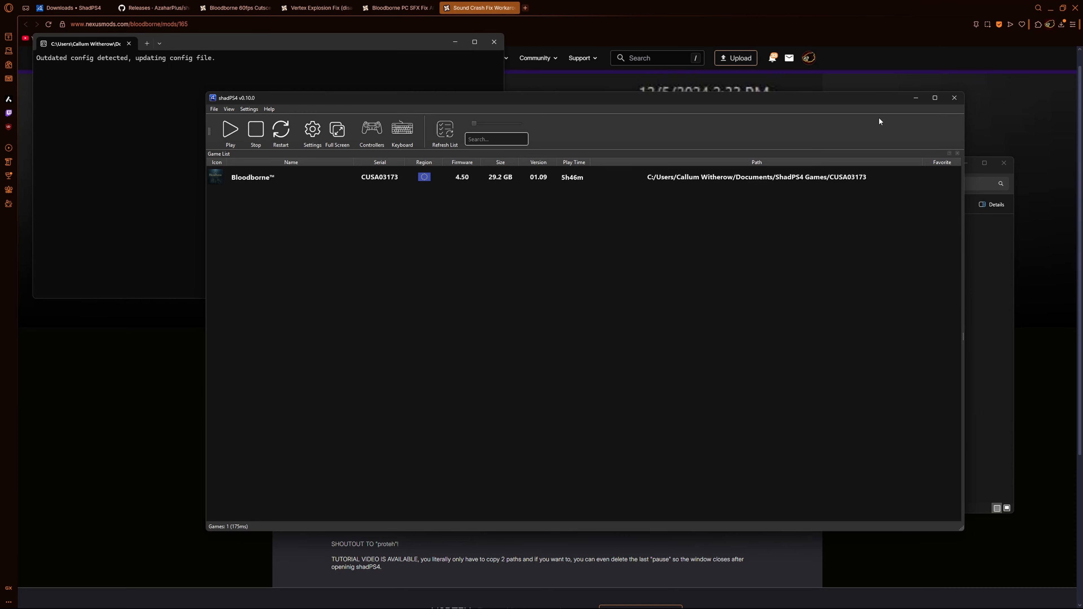
click(954, 98)
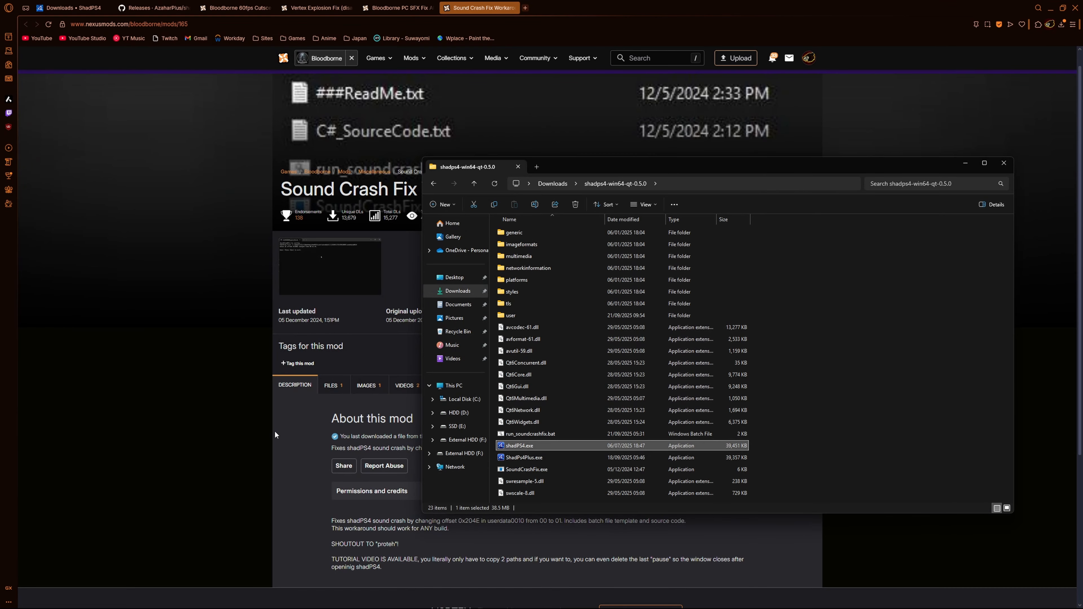
Step: Move the emulator folder window aside and view the main file offered for the Sound Crash Fix mod
drag(713, 167, 828, 165)
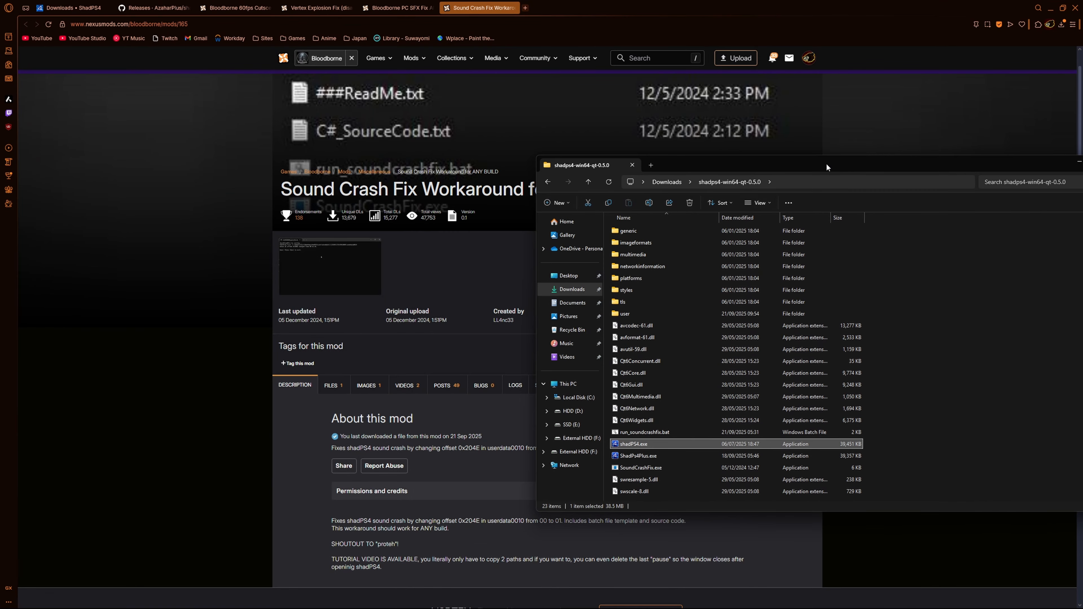
click(333, 388)
scroll(409, 449, down, 4)
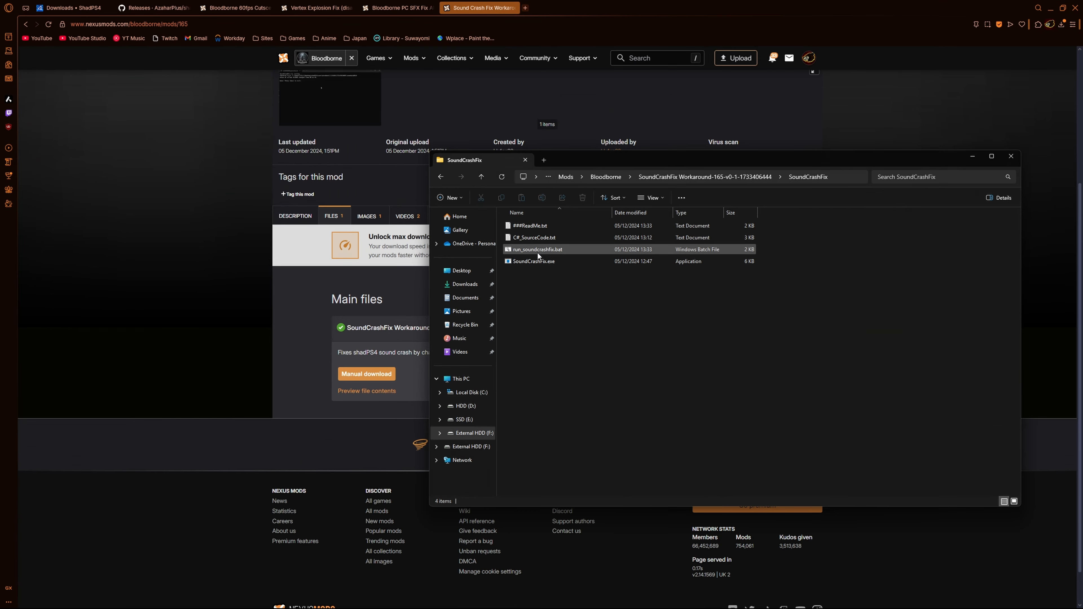
Step: Open run_soundcrashfix.bat from the extracted SoundCrashFix folder for editing in Notepad++
drag(527, 283, 535, 250)
click(707, 341)
click(542, 250)
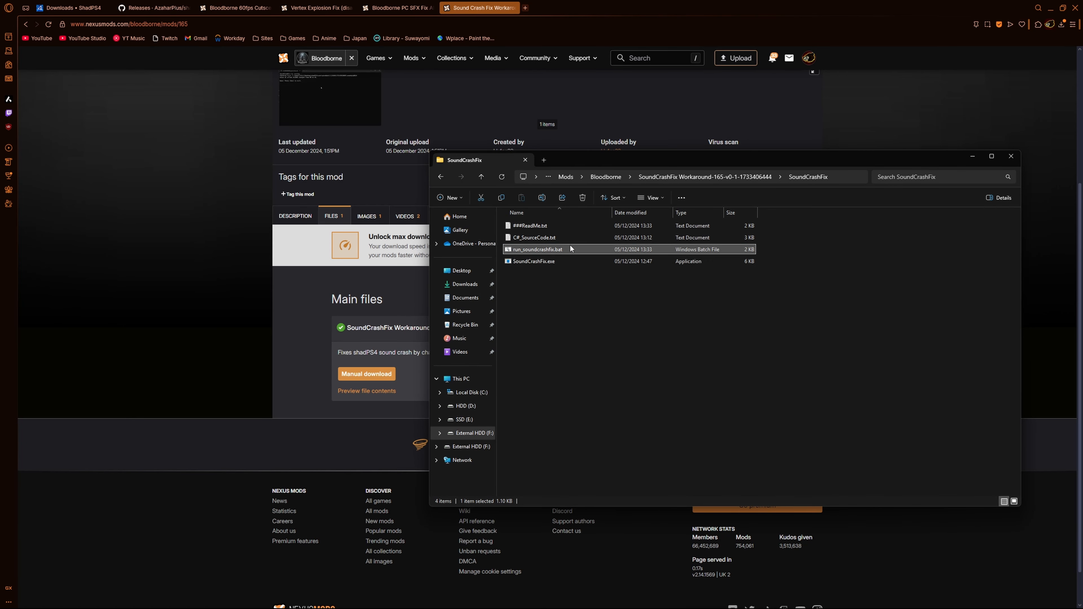
drag(701, 159, 670, 160)
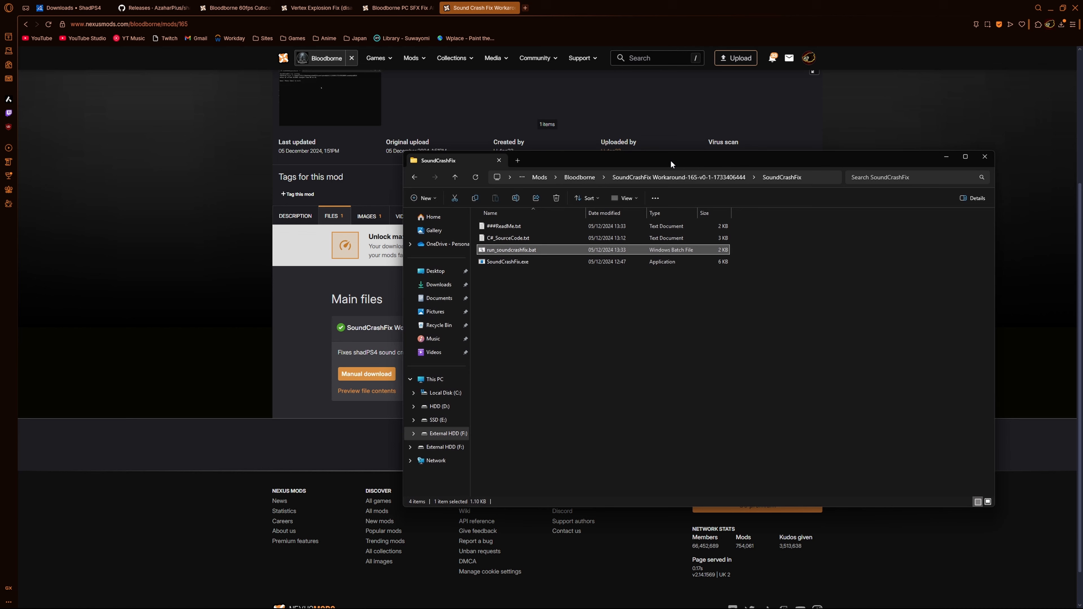
right_click(543, 252)
click(555, 411)
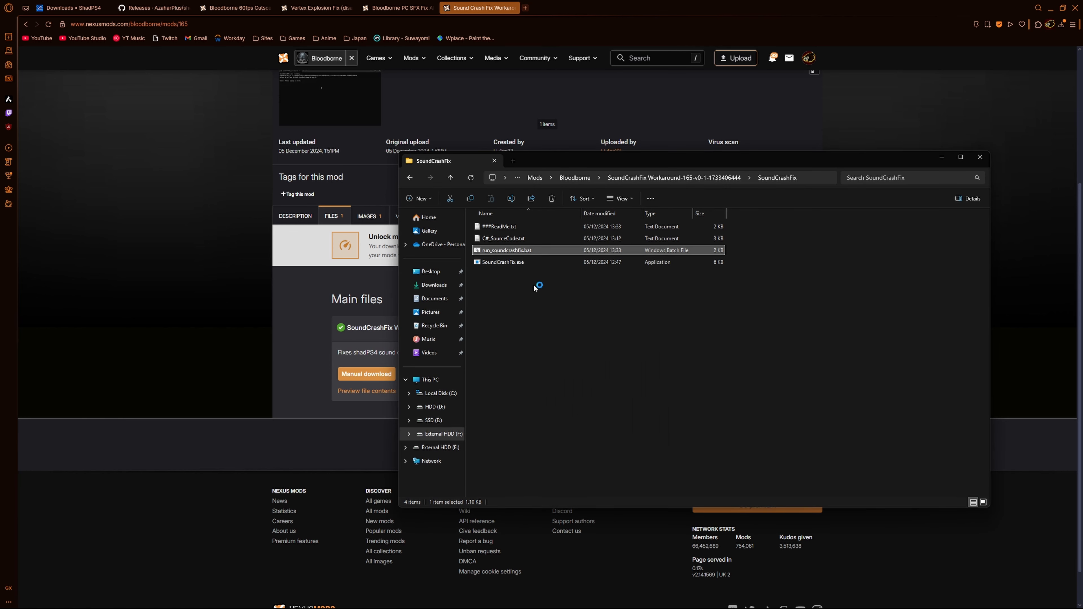
drag(639, 153, 728, 158)
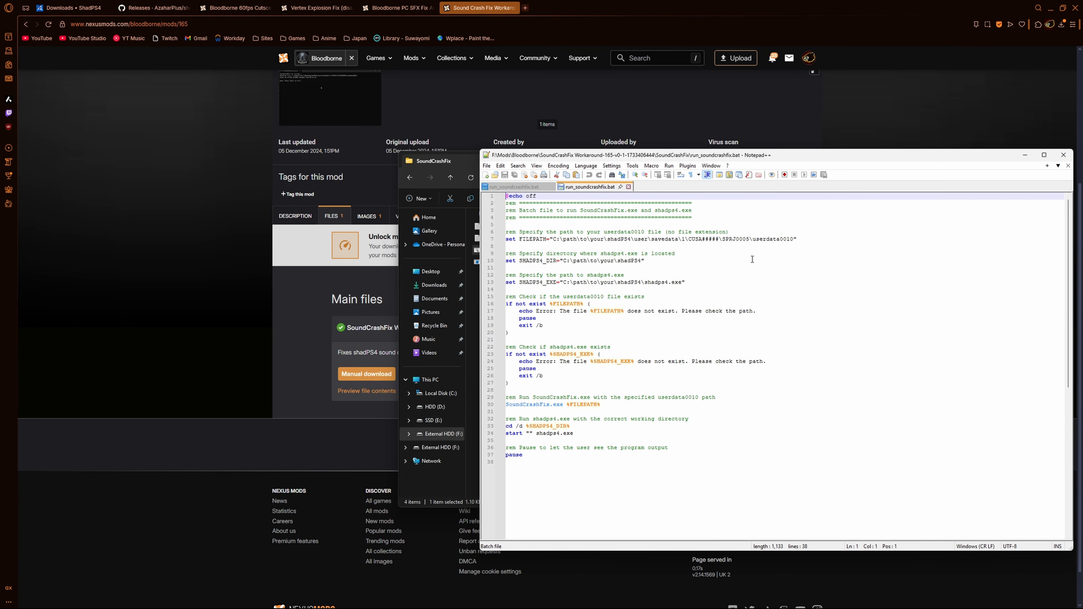
Step: Examine the batch file's placeholder paths for the userdata0010 file, the shadPS4 directory and shadps4.exe
drag(554, 240, 751, 241)
drag(564, 262, 529, 285)
click(540, 285)
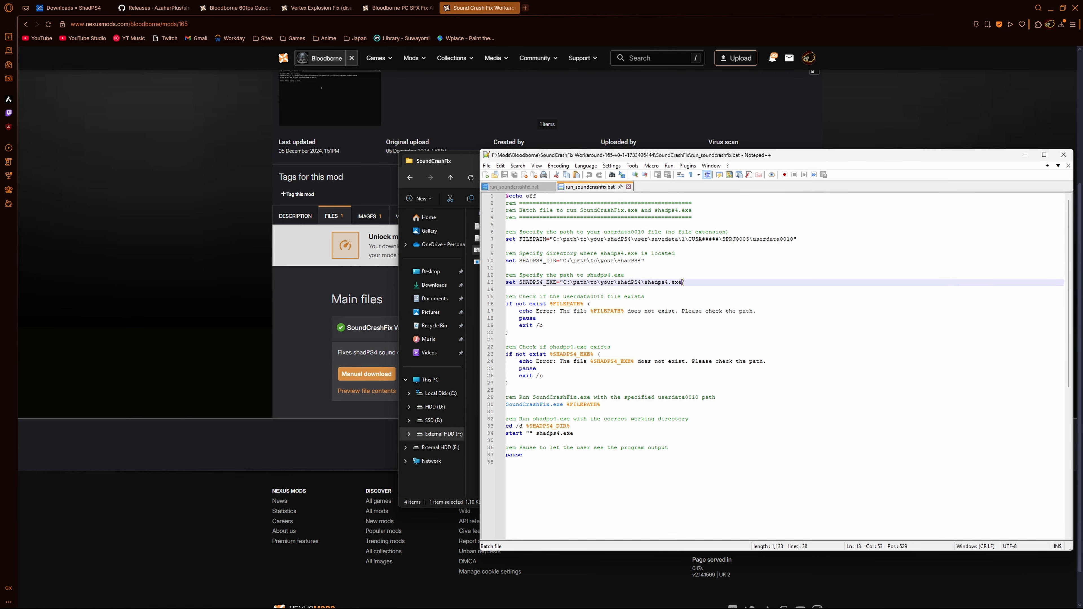
drag(683, 282, 563, 284)
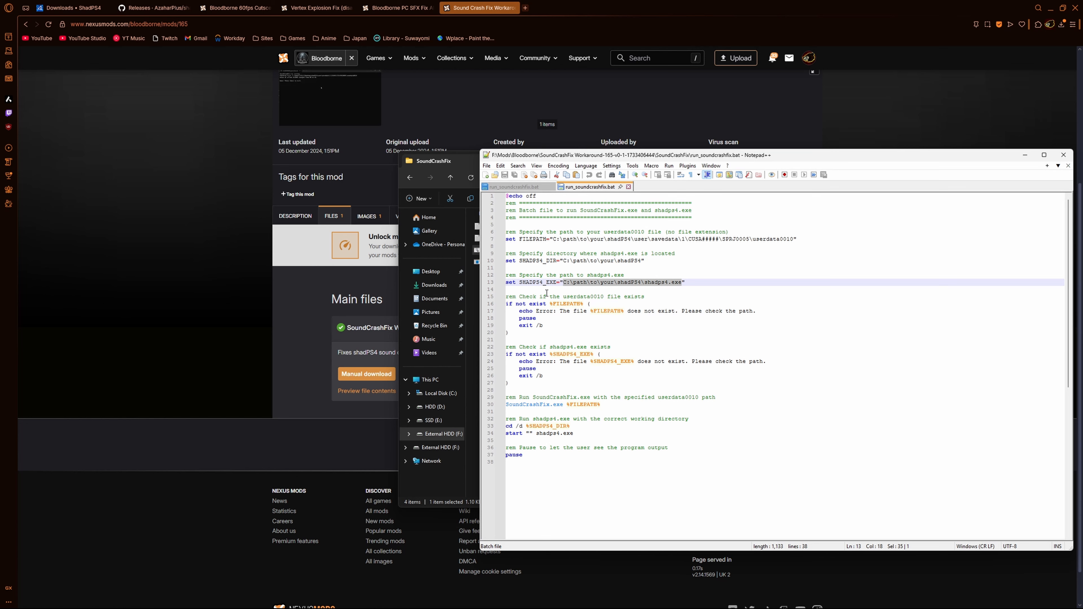
click(605, 277)
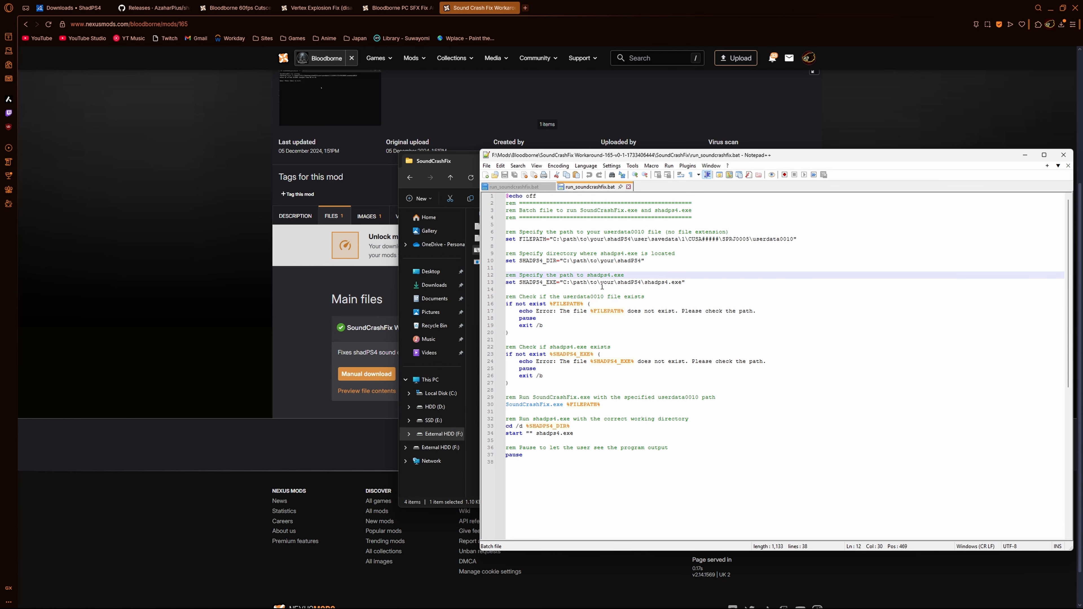
Step: Run run_soundcrashfix.bat from the shadps4-win64-qt-0.5.0 folder, allow it past the security warning, and move its console over the folder window
drag(569, 262, 795, 239)
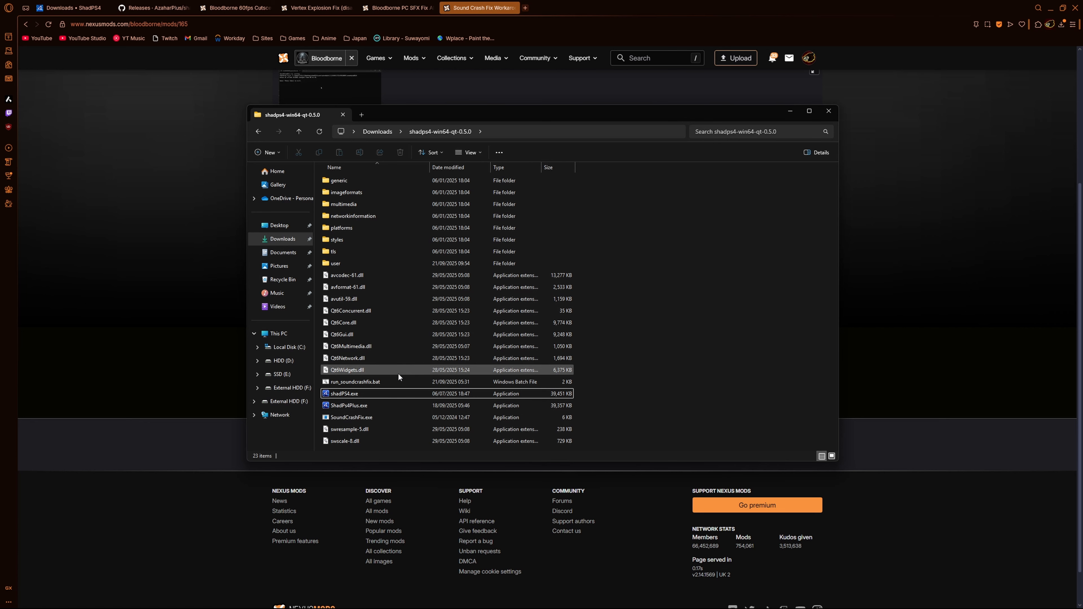
double_click(527, 381)
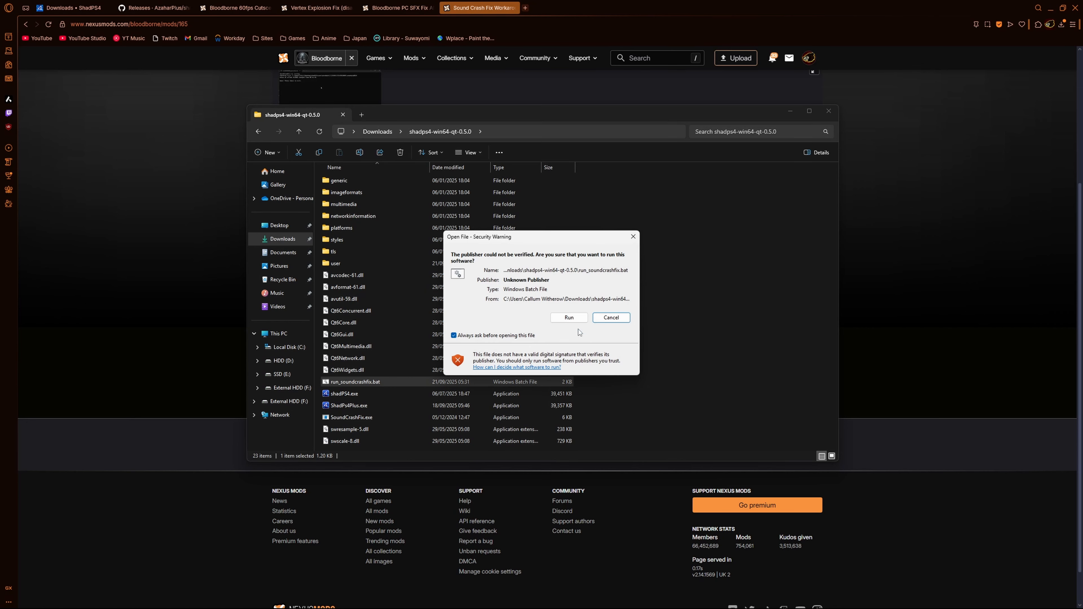
click(570, 318)
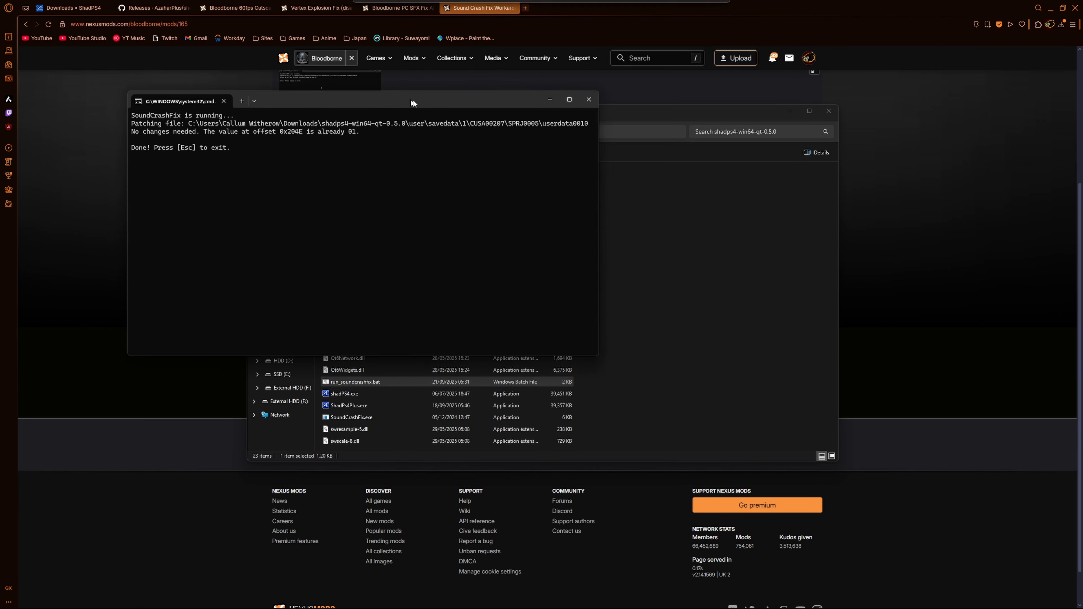
drag(413, 100, 591, 146)
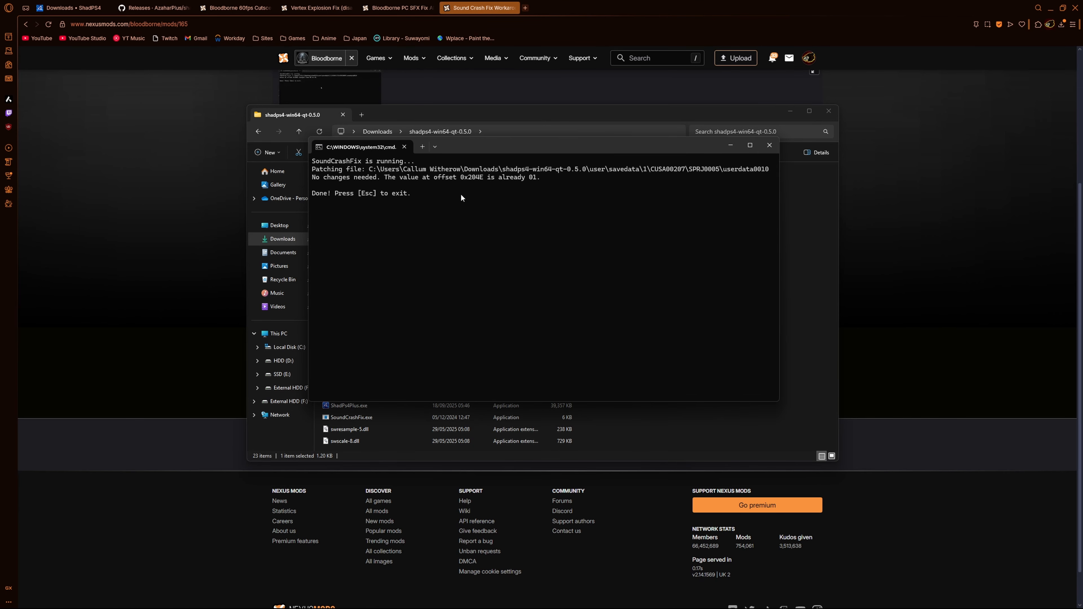
drag(500, 143, 507, 146)
Step: Check the userdata0010 patching output in the console and exit SoundCrashFix so the batch file launches shadPS4
drag(455, 204, 314, 198)
click(484, 210)
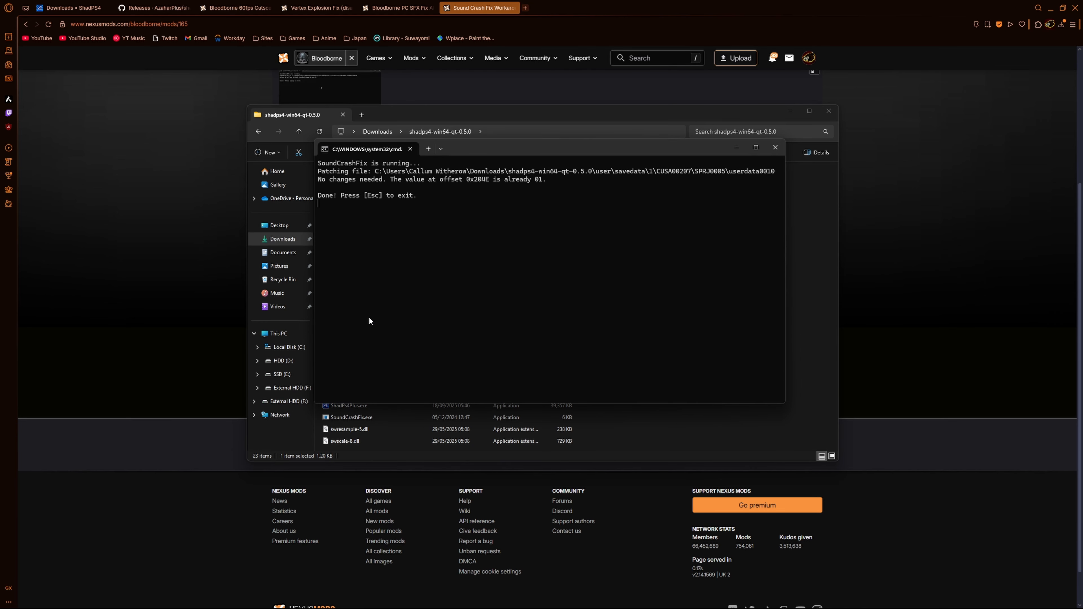
drag(319, 172, 589, 181)
click(514, 173)
key(Escape)
key(Escape)
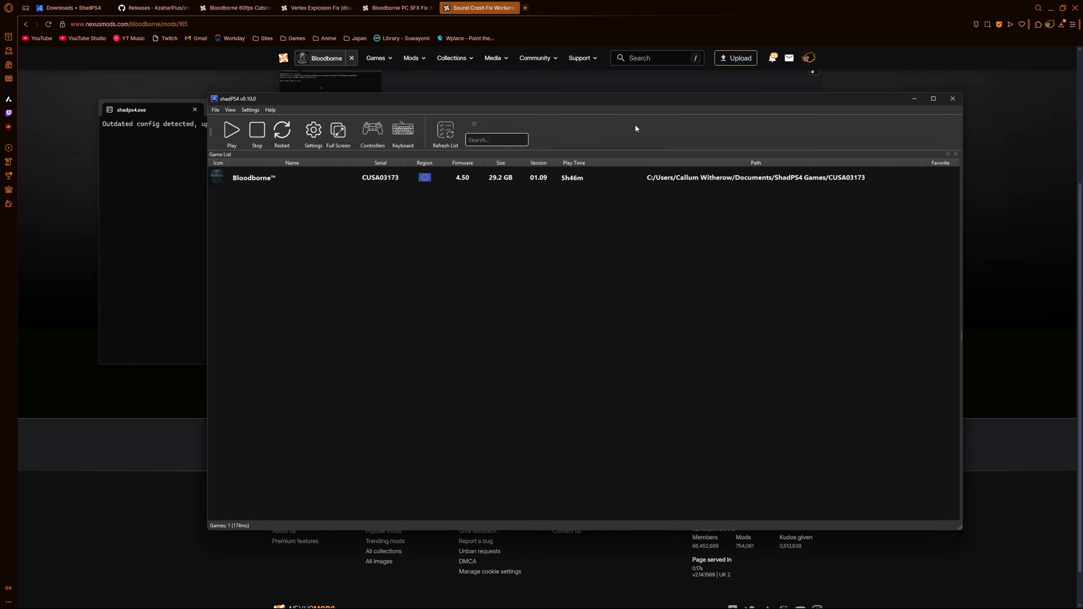
Step: Close the finished SoundCrashFix console and rearrange the shadps4.exe console and emulator windows
click(614, 143)
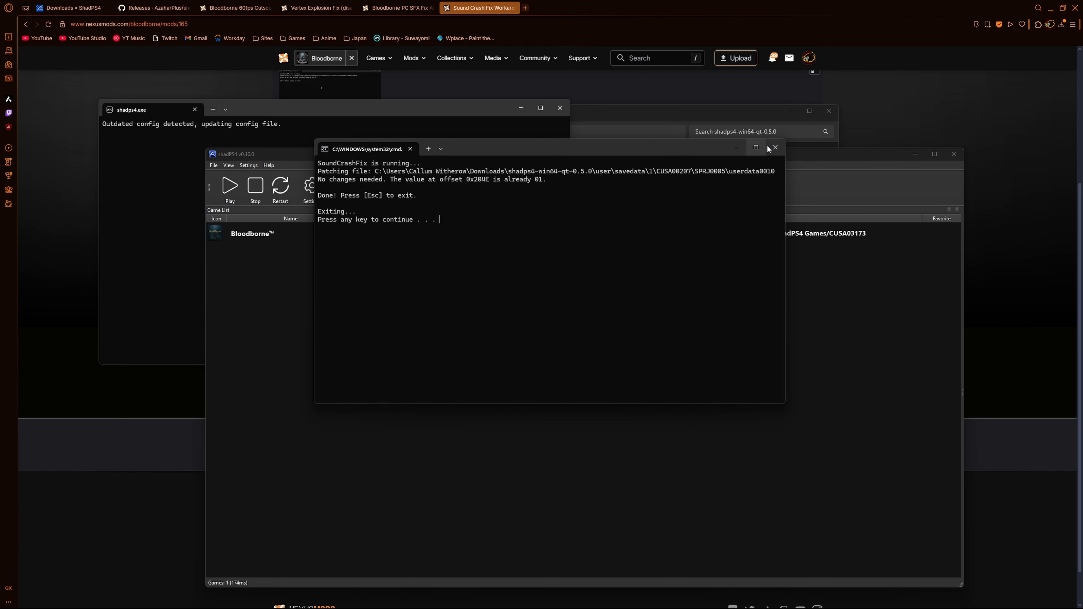
click(776, 147)
drag(423, 107, 400, 101)
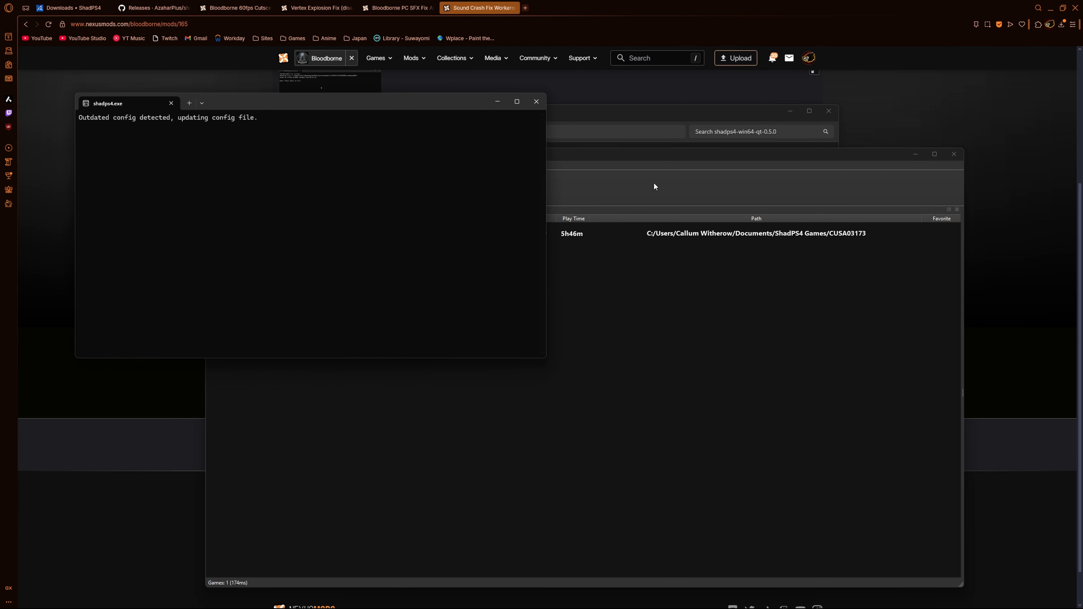
drag(667, 156, 647, 119)
Step: Select Bloodborne in the shadPS4 game list and start the game
click(725, 196)
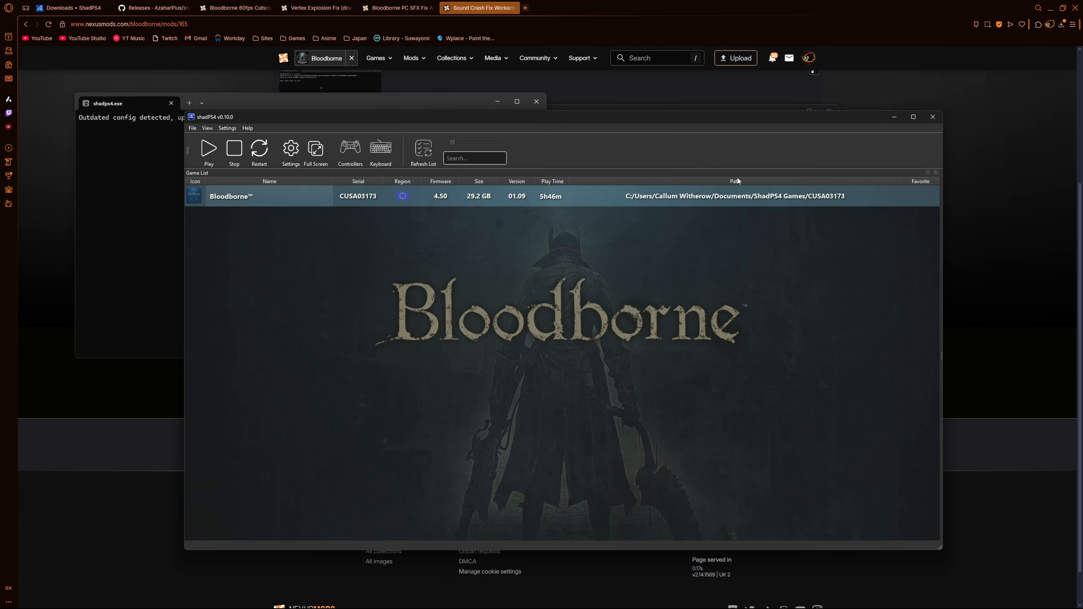
right_click(304, 198)
click(280, 210)
click(209, 151)
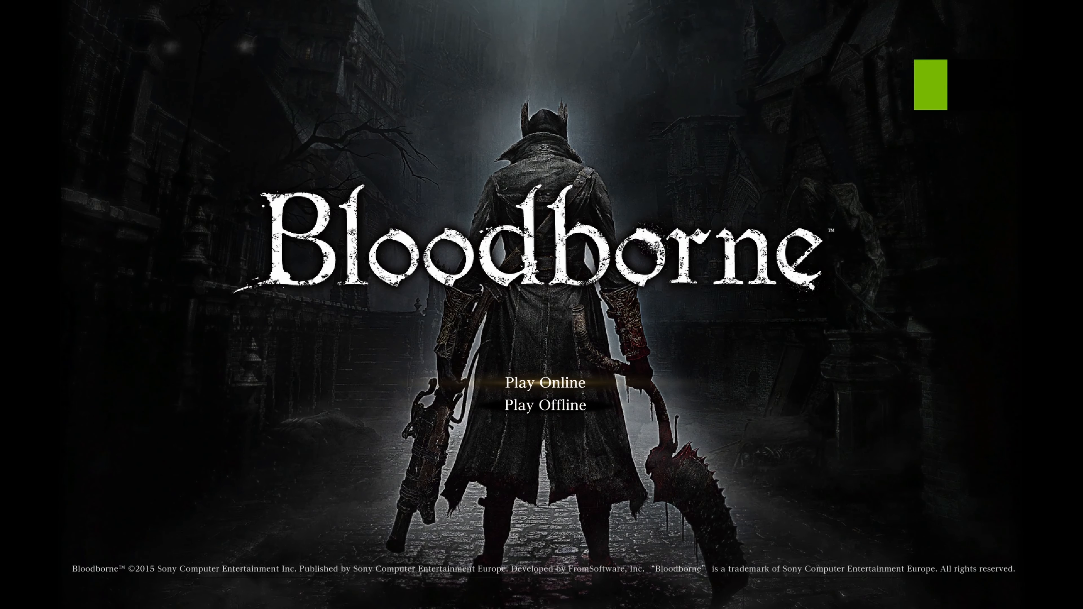
Step: Choose Play Offline on the Bloodborne title screen and load a saved game through Load Game
key(Down)
key(Return)
key(Down)
key(Down)
key(Up)
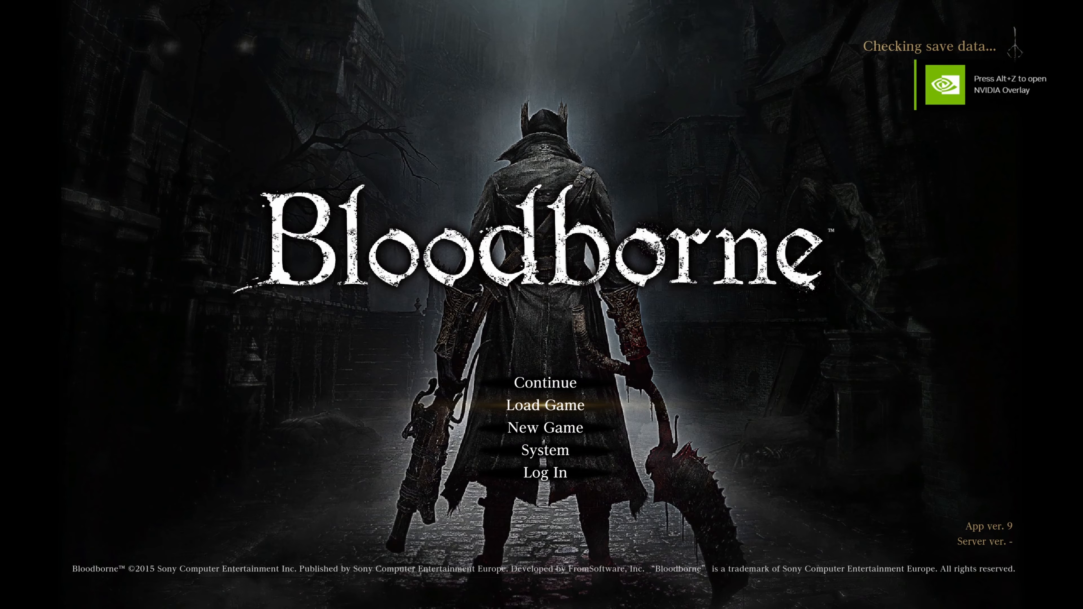
key(Return)
key(Return)
key(Return)
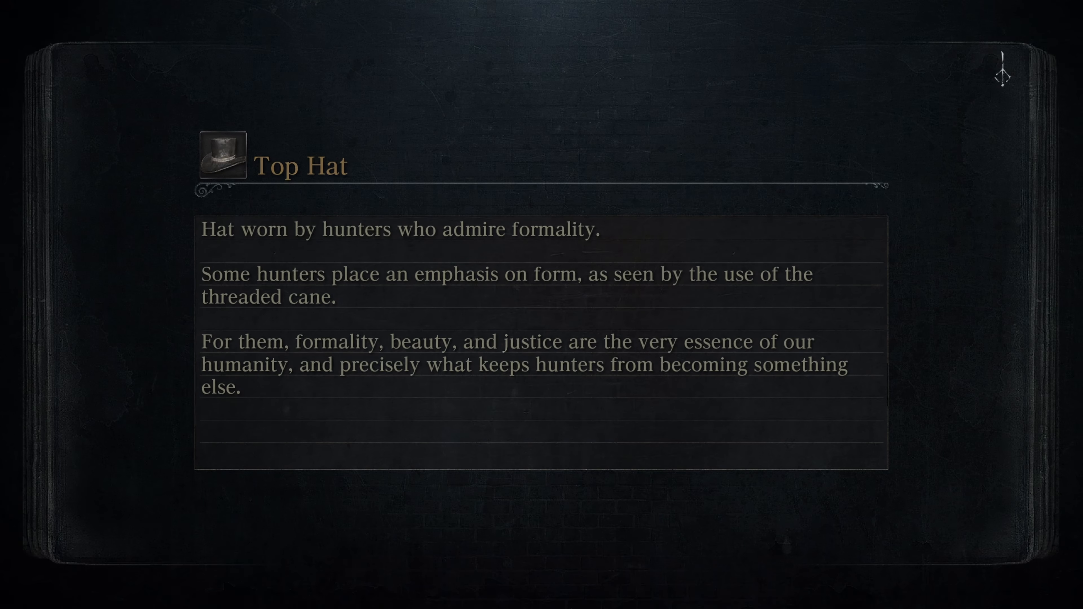
Step: Move the hunter away from the lamp and across the courtyard to check how the game runs
key(w)
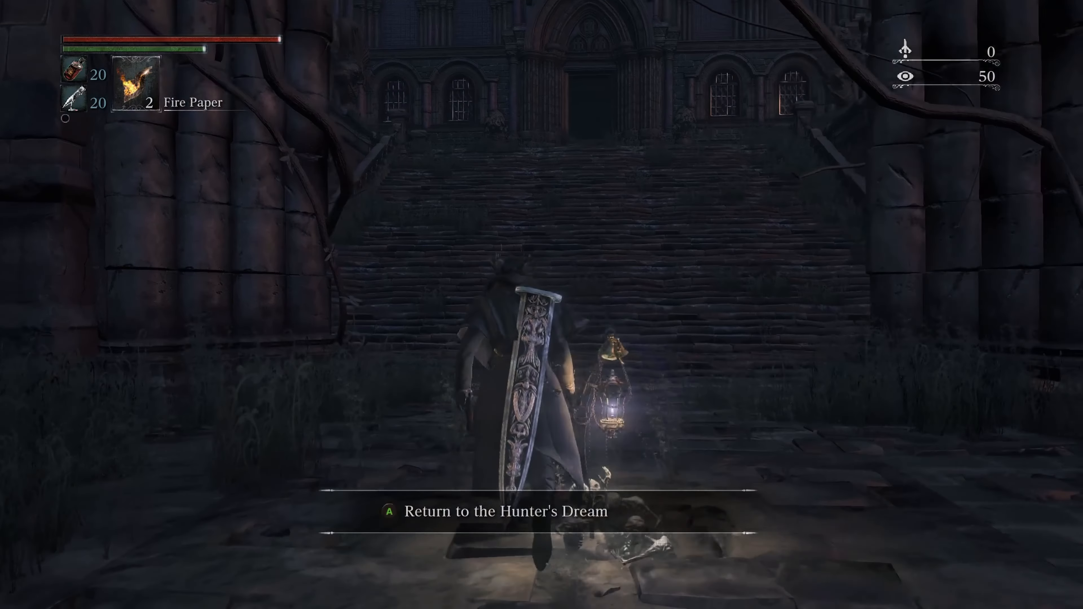
key(w)
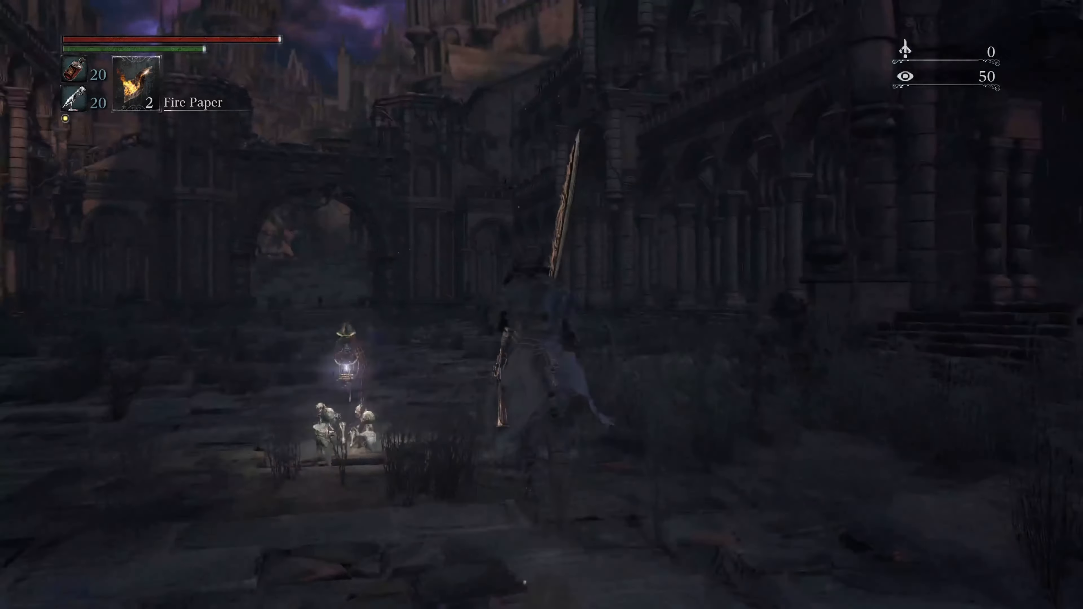
key(w)
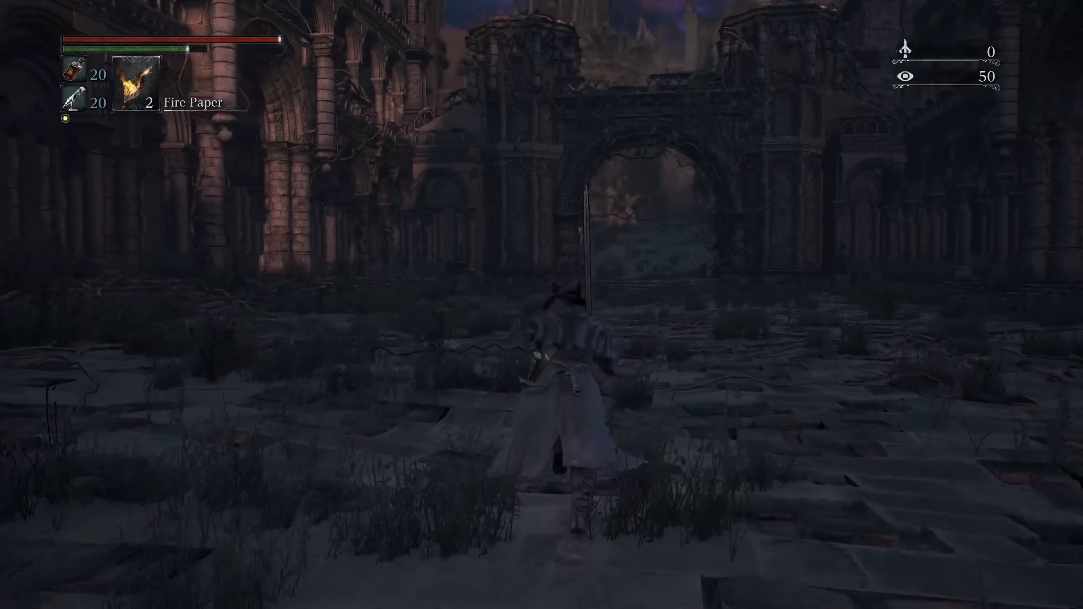